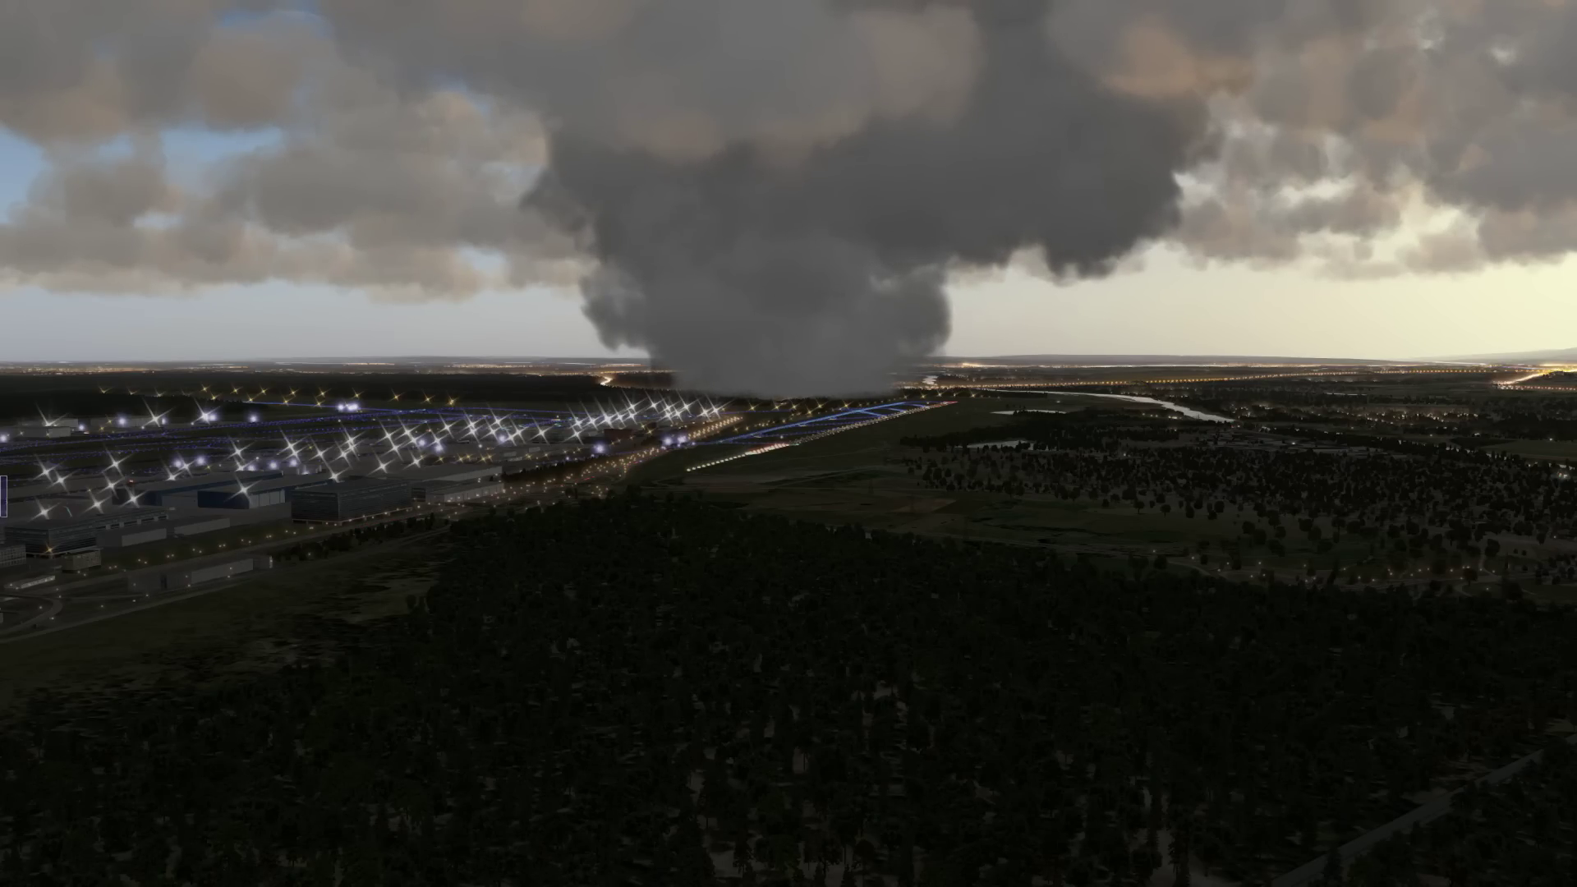
# - Switch from X-Plane's storm scene to the FS Global Real Weather welcome window
pyautogui.hotkey('alt', 'Tab')
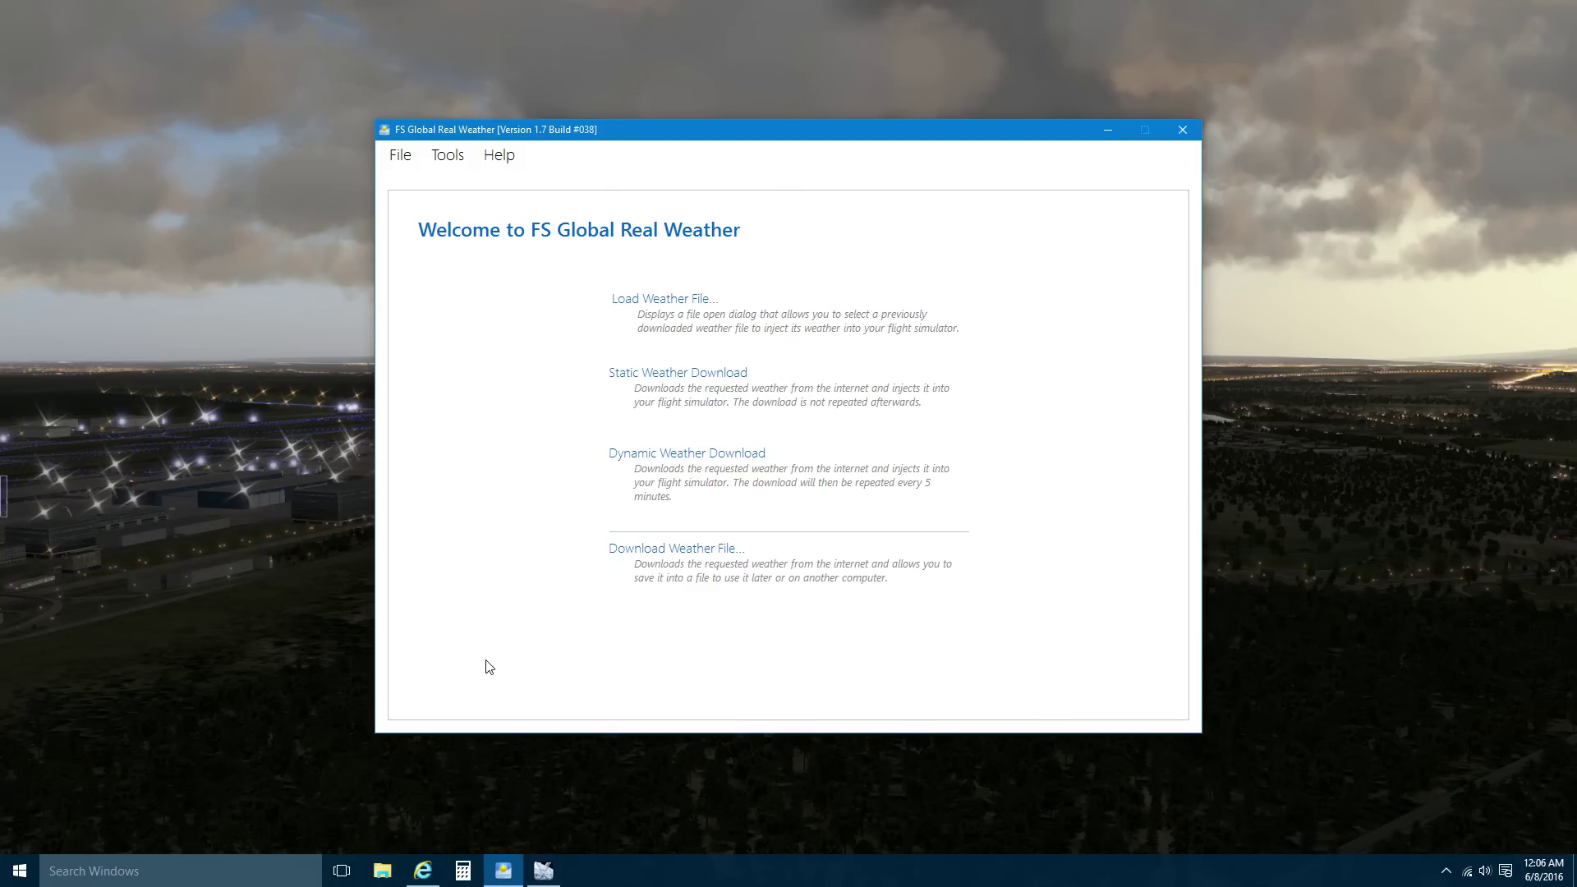
# - Open the X-Plane settings (path C:\X-Plane 10, UDP port 49000, 5 min updates) and select the path
pyautogui.click(447, 155)
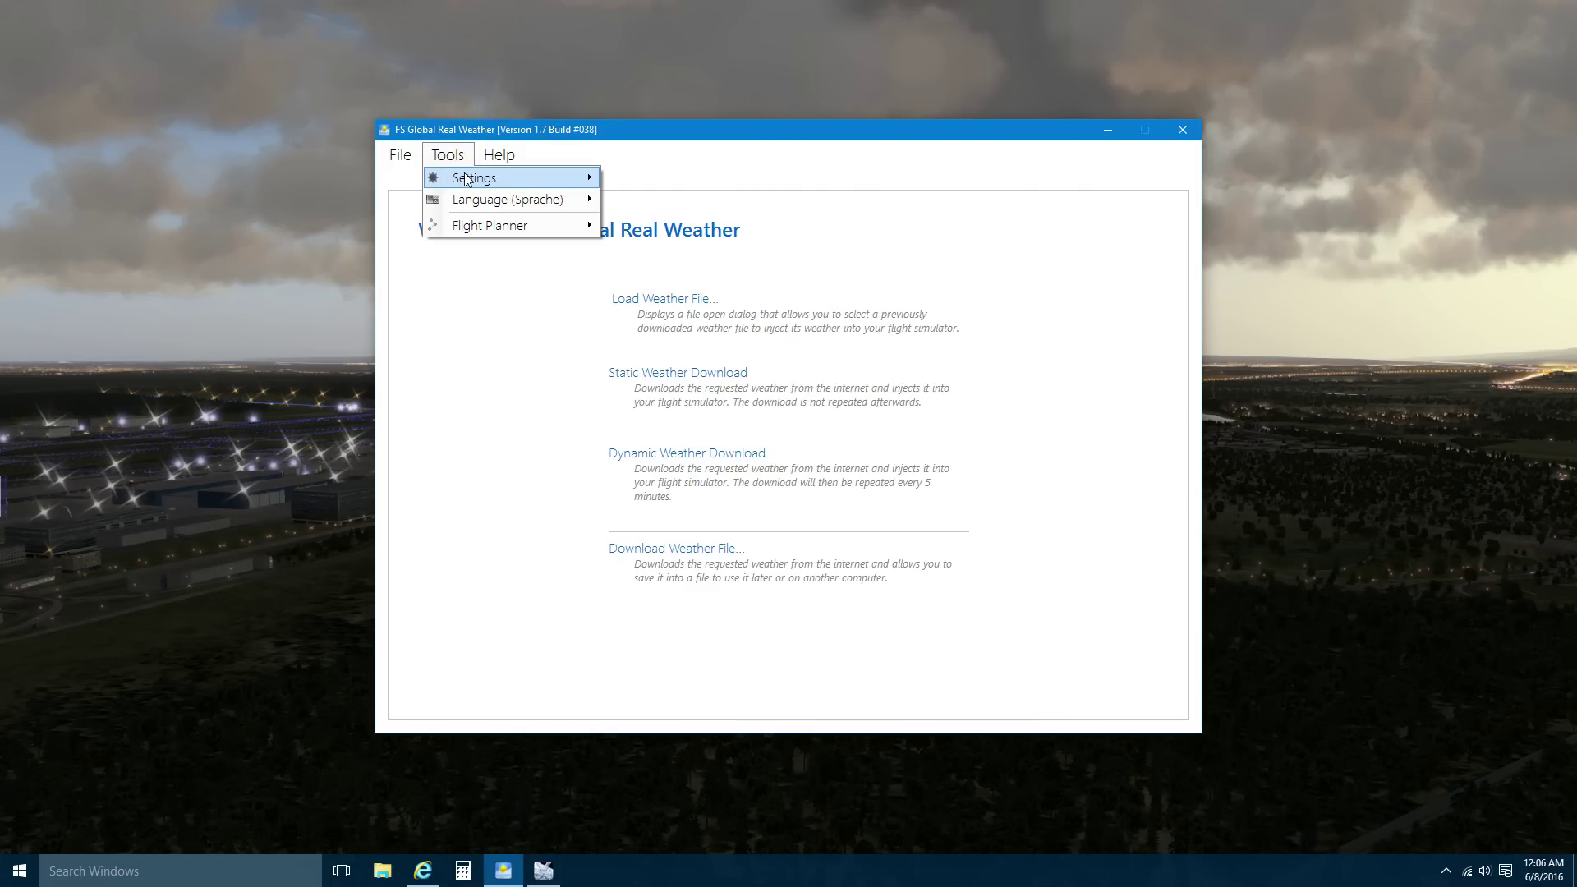
pyautogui.moveTo(465, 179)
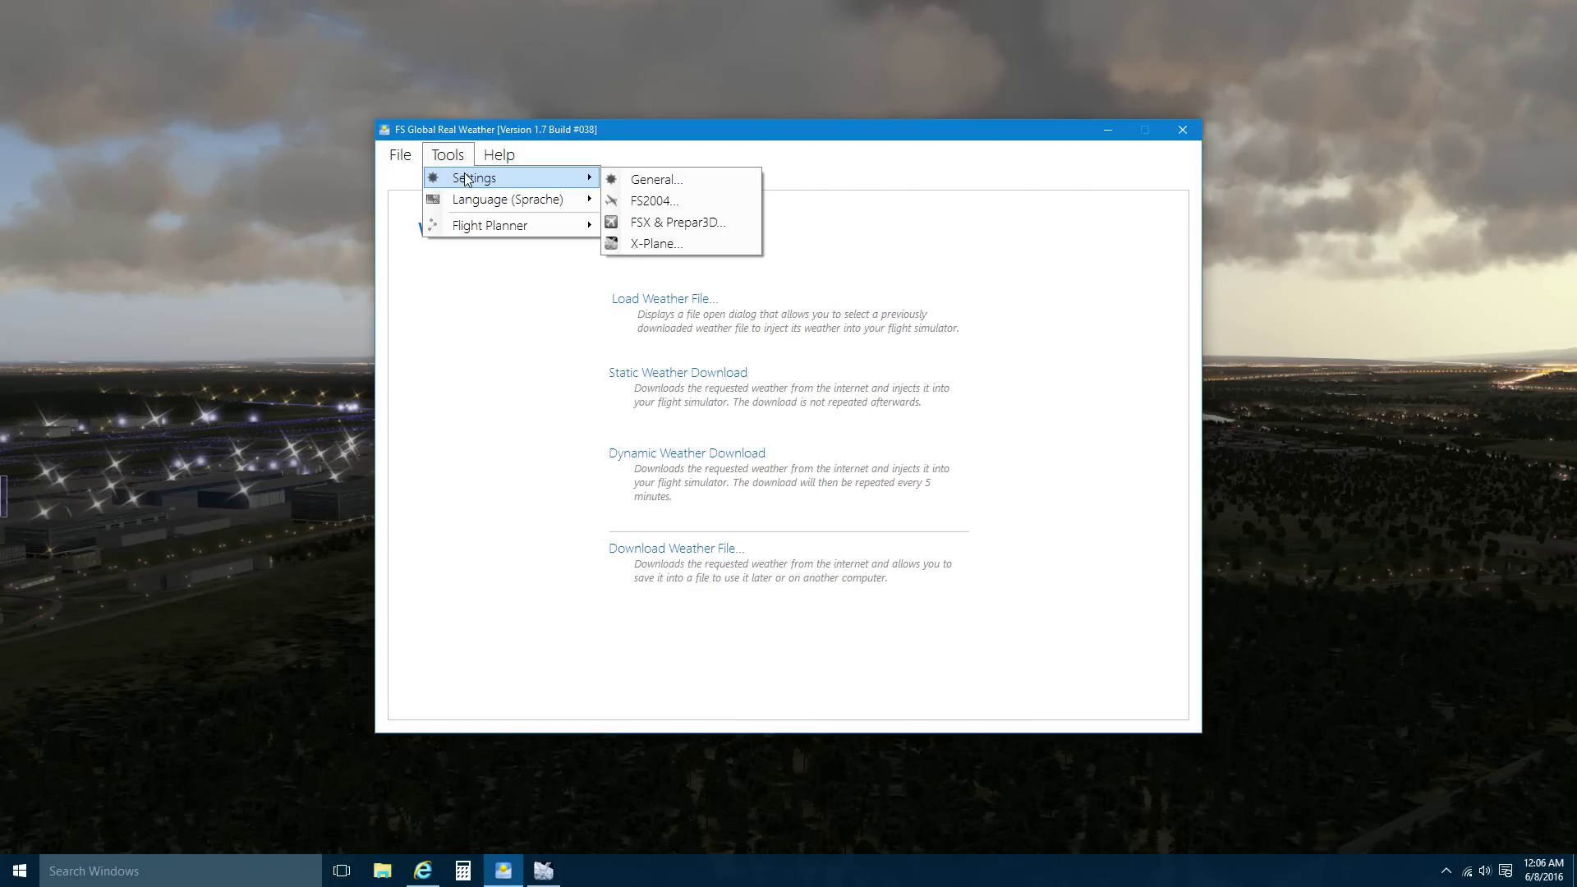
pyautogui.click(617, 244)
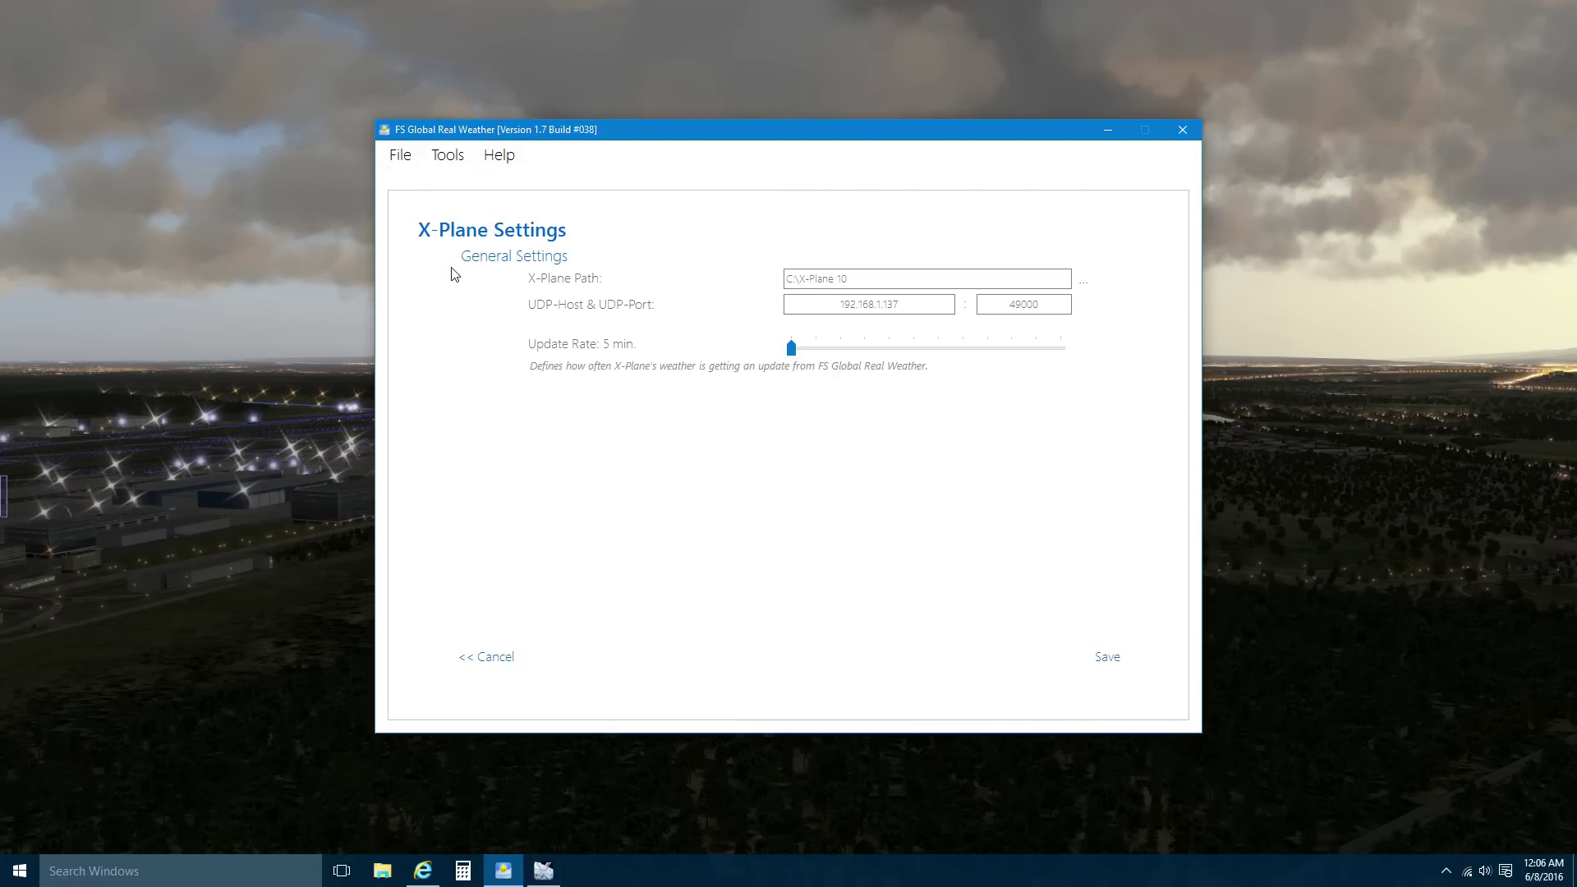
pyautogui.moveTo(894, 275); pyautogui.dragTo(786, 285)
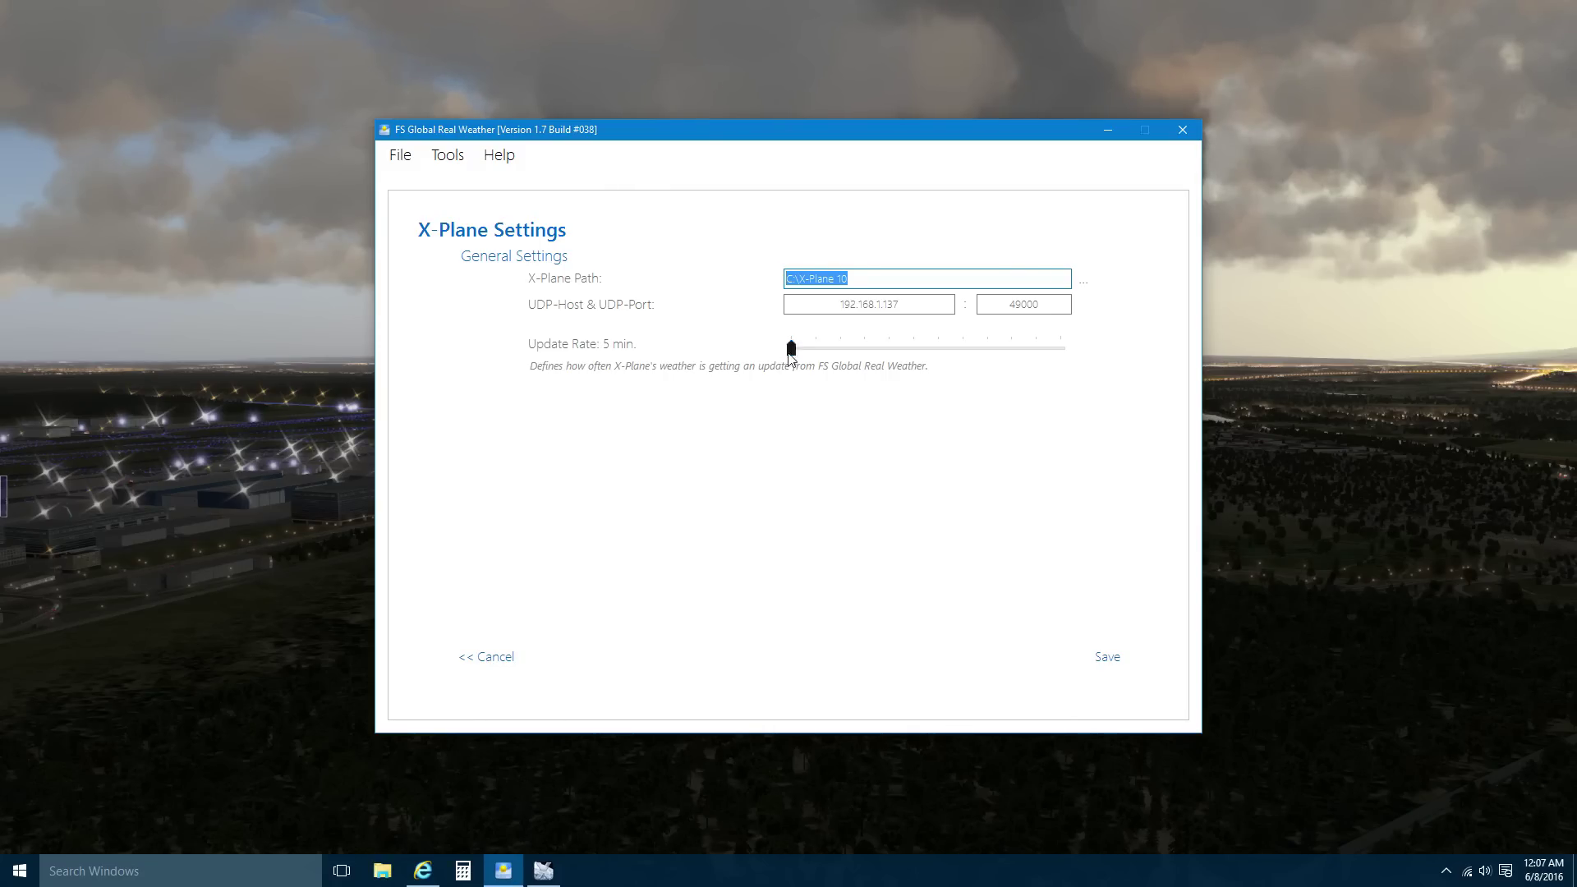
# - Cancel the X-Plane settings unchanged and start a Dynamic Weather Download
pyautogui.click(438, 163)
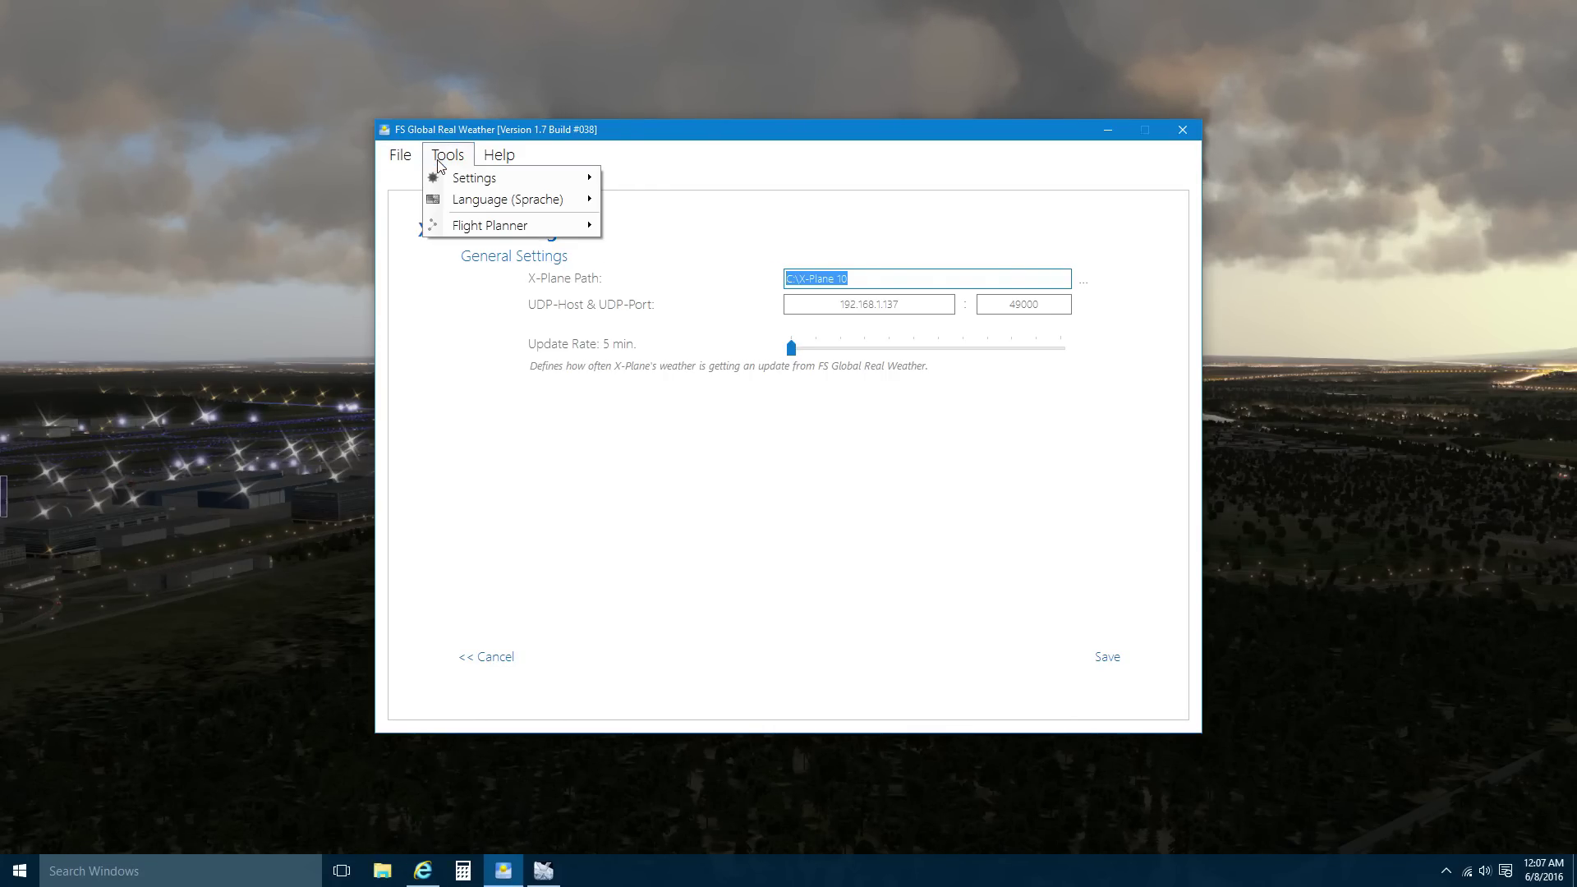
pyautogui.moveTo(476, 178)
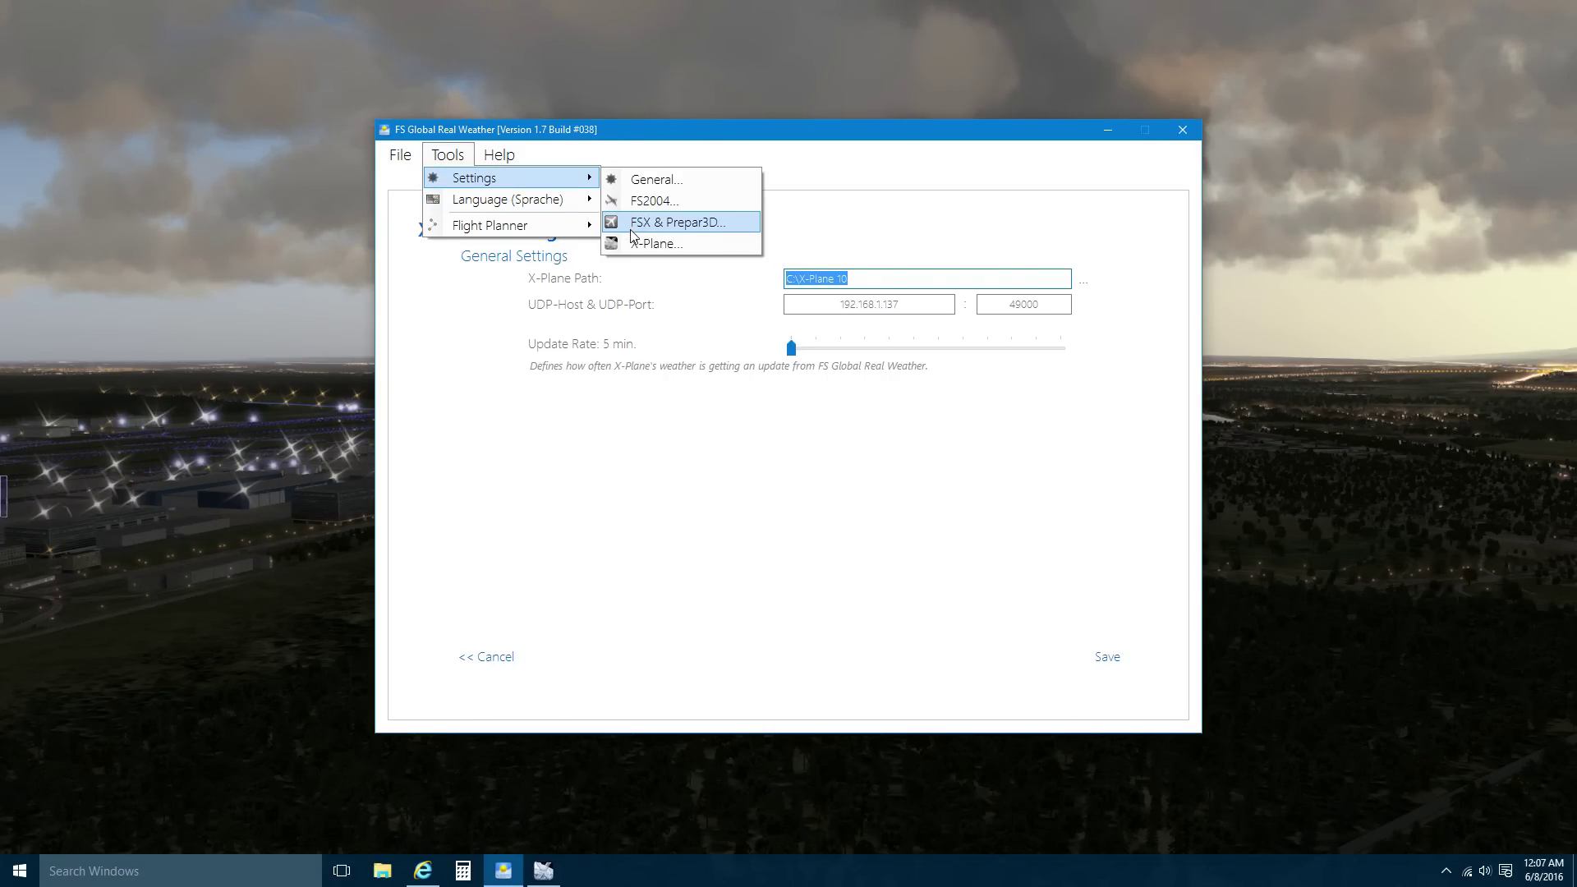
pyautogui.click(447, 154)
pyautogui.click(486, 657)
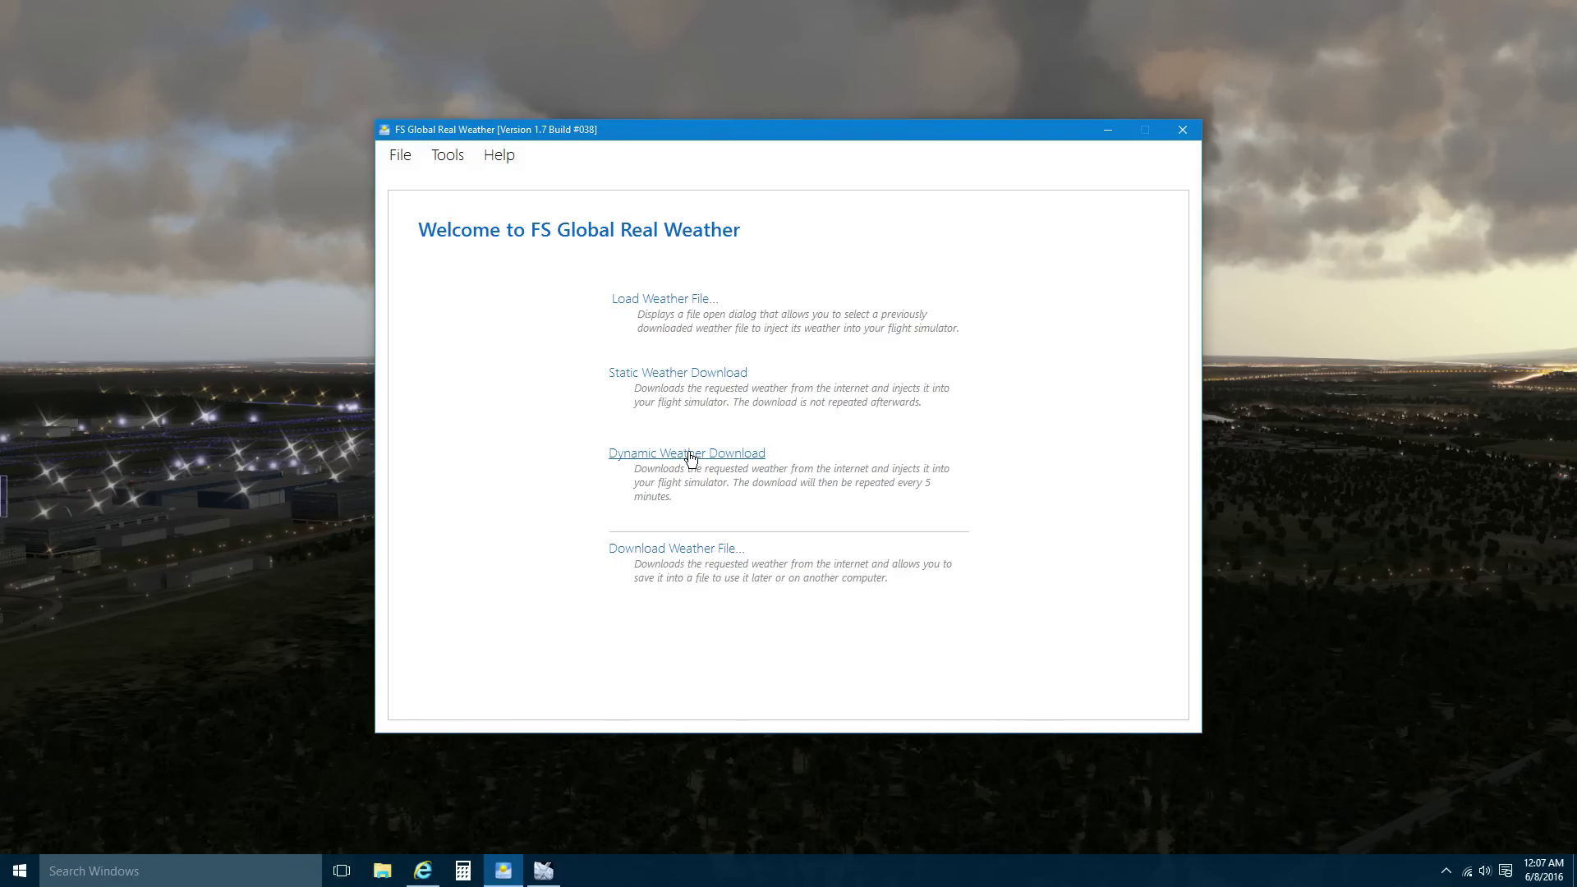
pyautogui.click(629, 457)
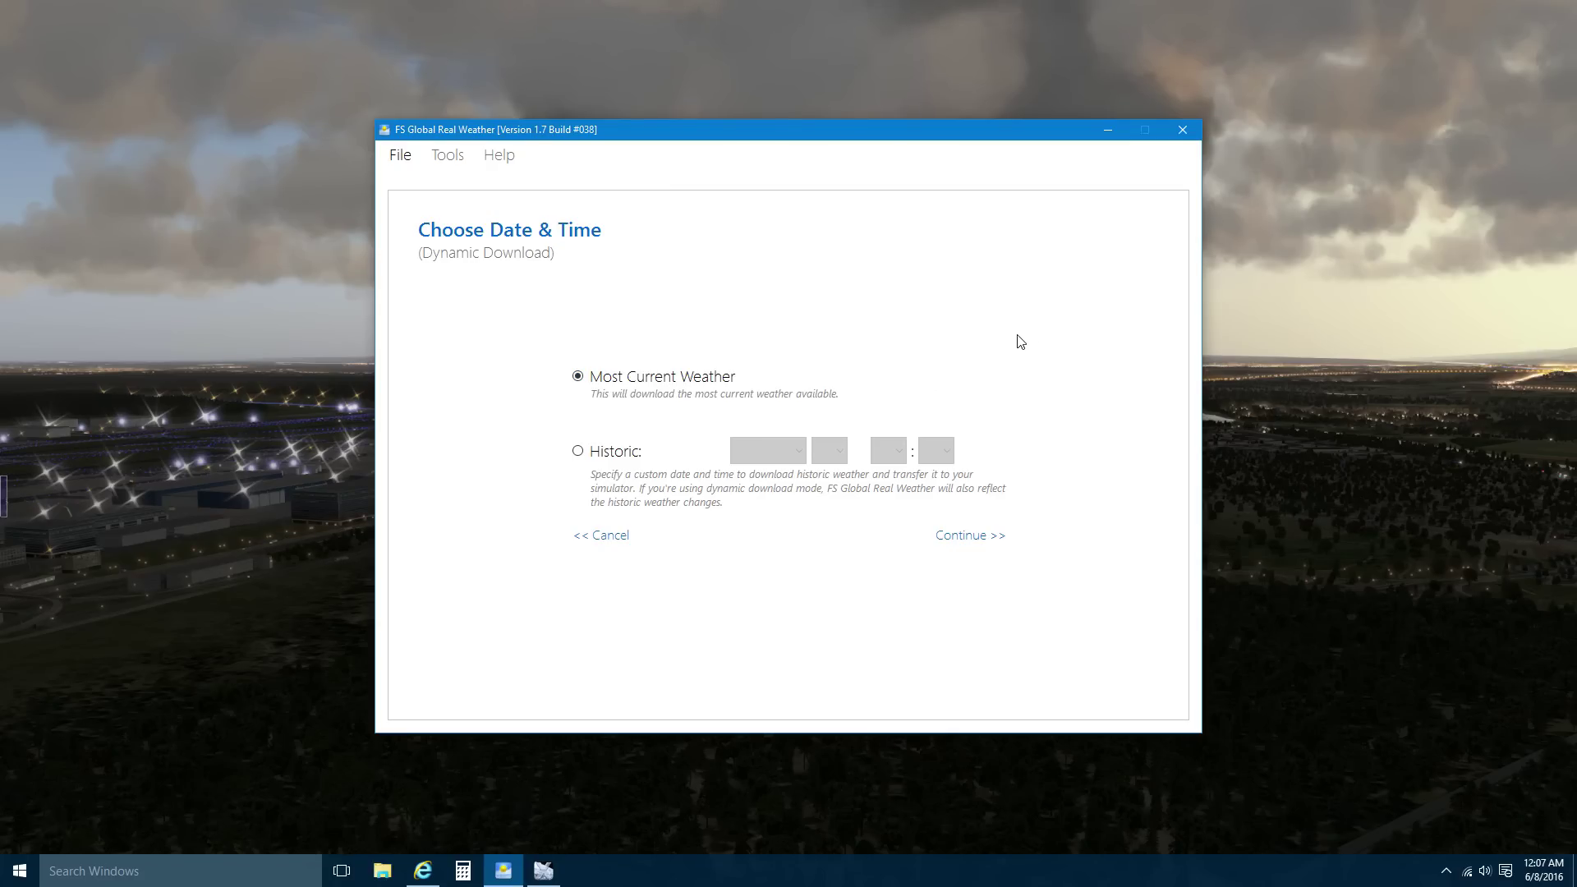
# - Fill Historic weather with 2016-05, day 10, 02:48, then revert to Most Current Weather
pyautogui.click(577, 451)
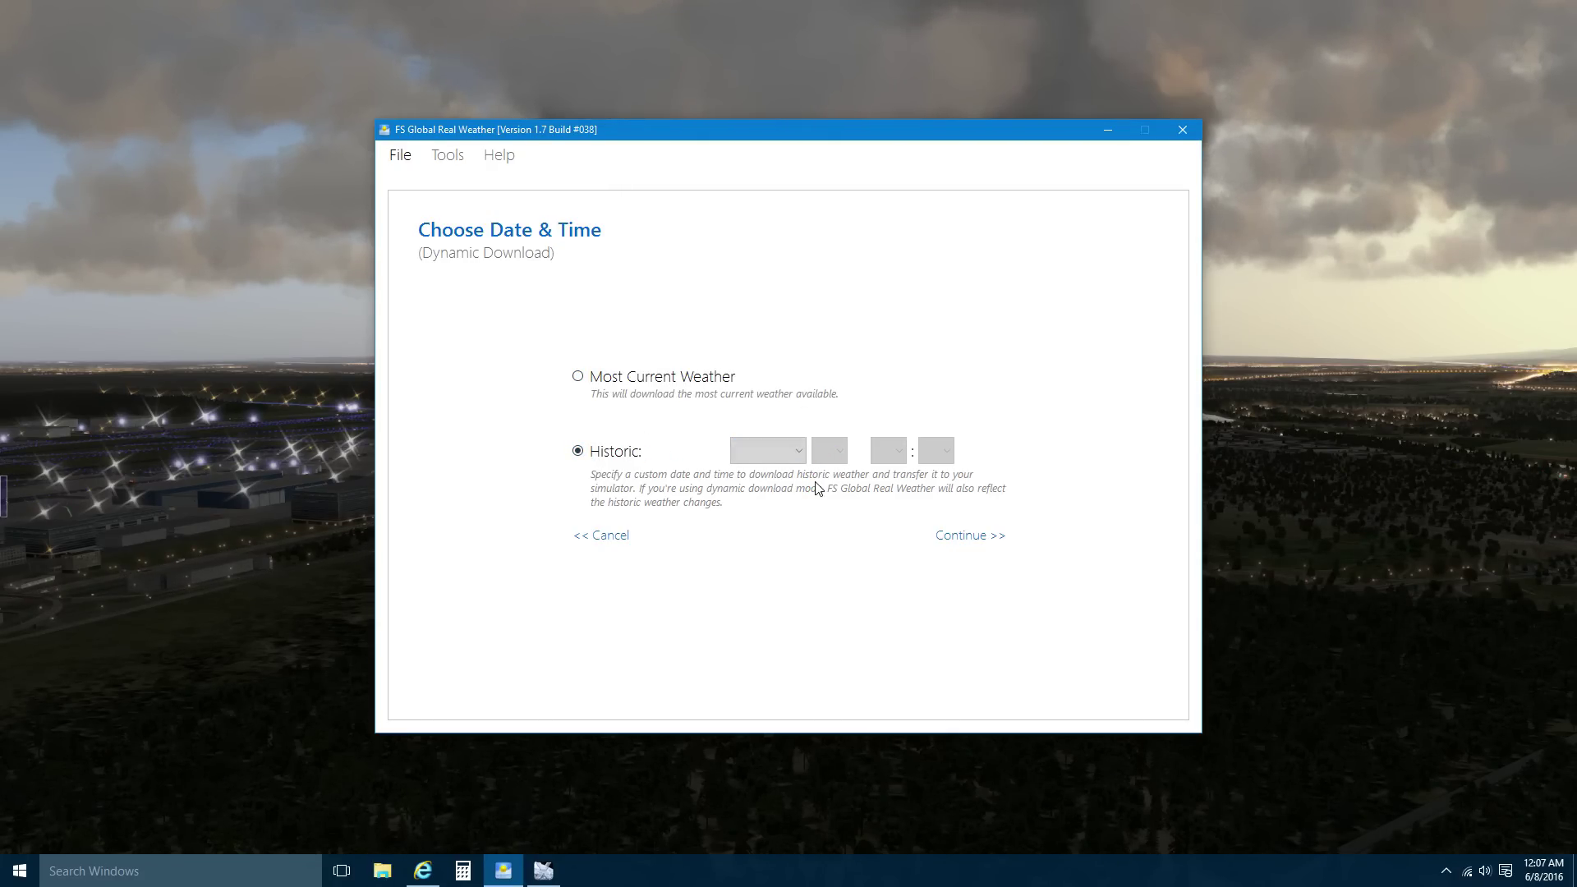
pyautogui.click(795, 452)
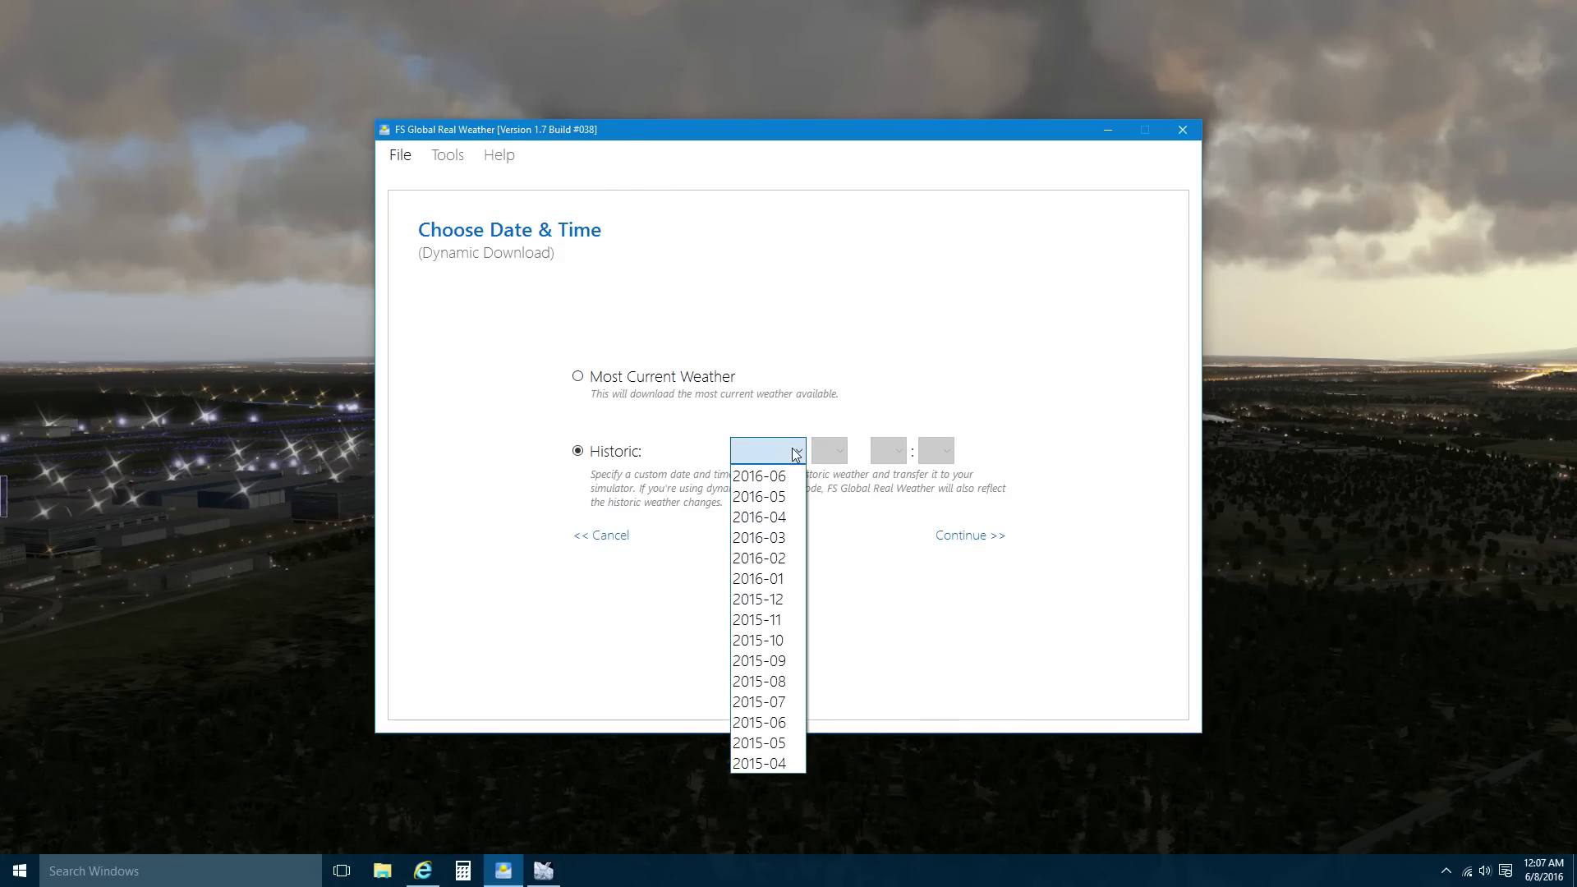
pyautogui.click(785, 496)
pyautogui.click(829, 451)
pyautogui.click(822, 444)
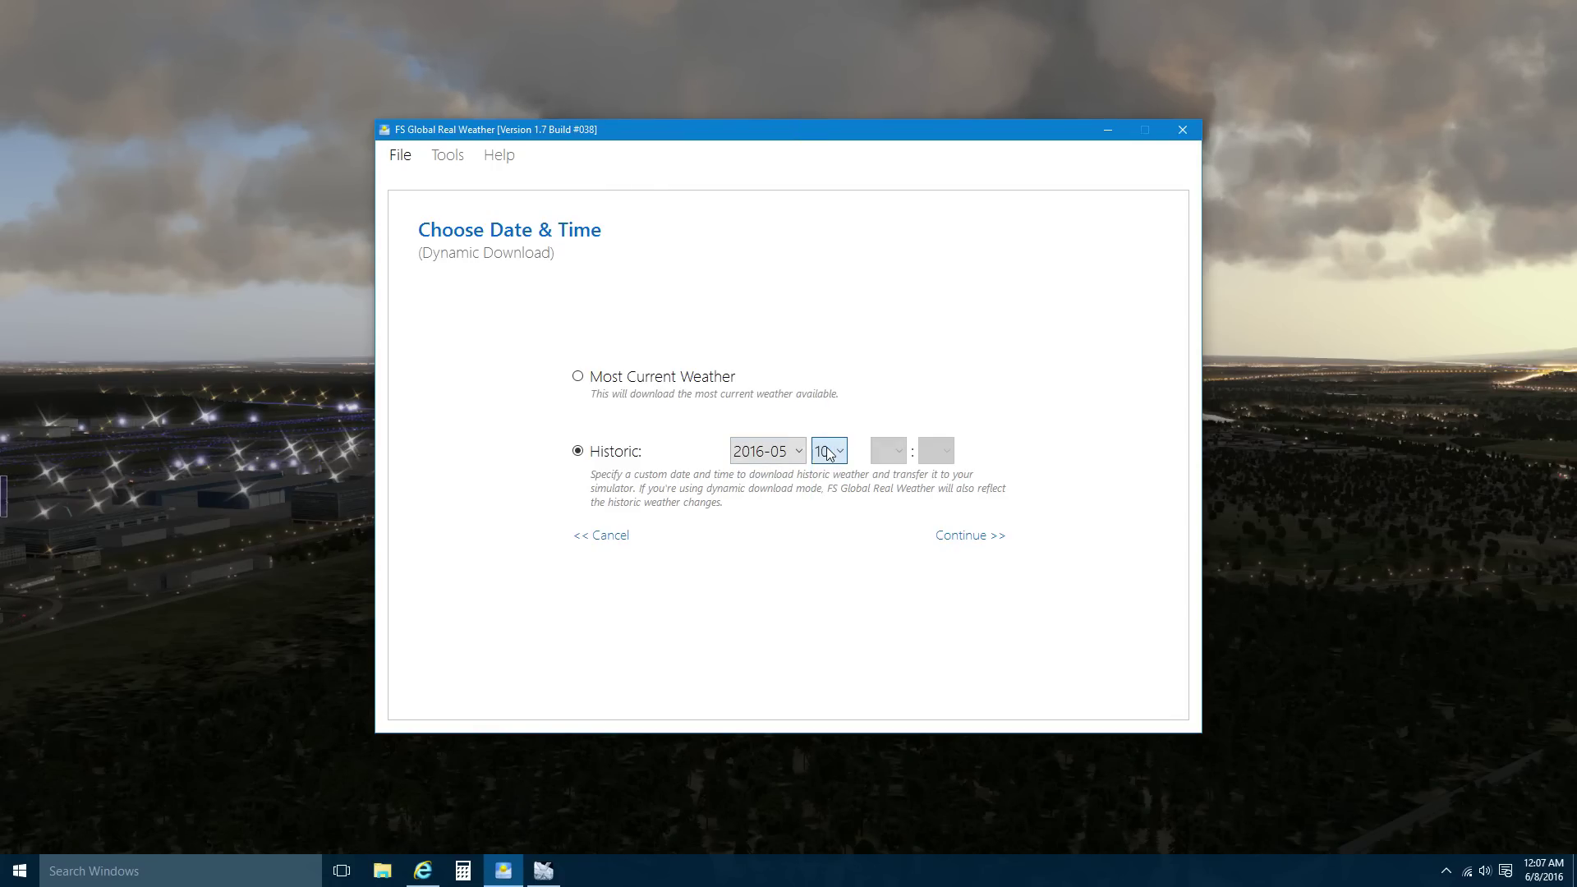
pyautogui.click(888, 451)
pyautogui.click(900, 442)
pyautogui.click(936, 450)
pyautogui.click(920, 499)
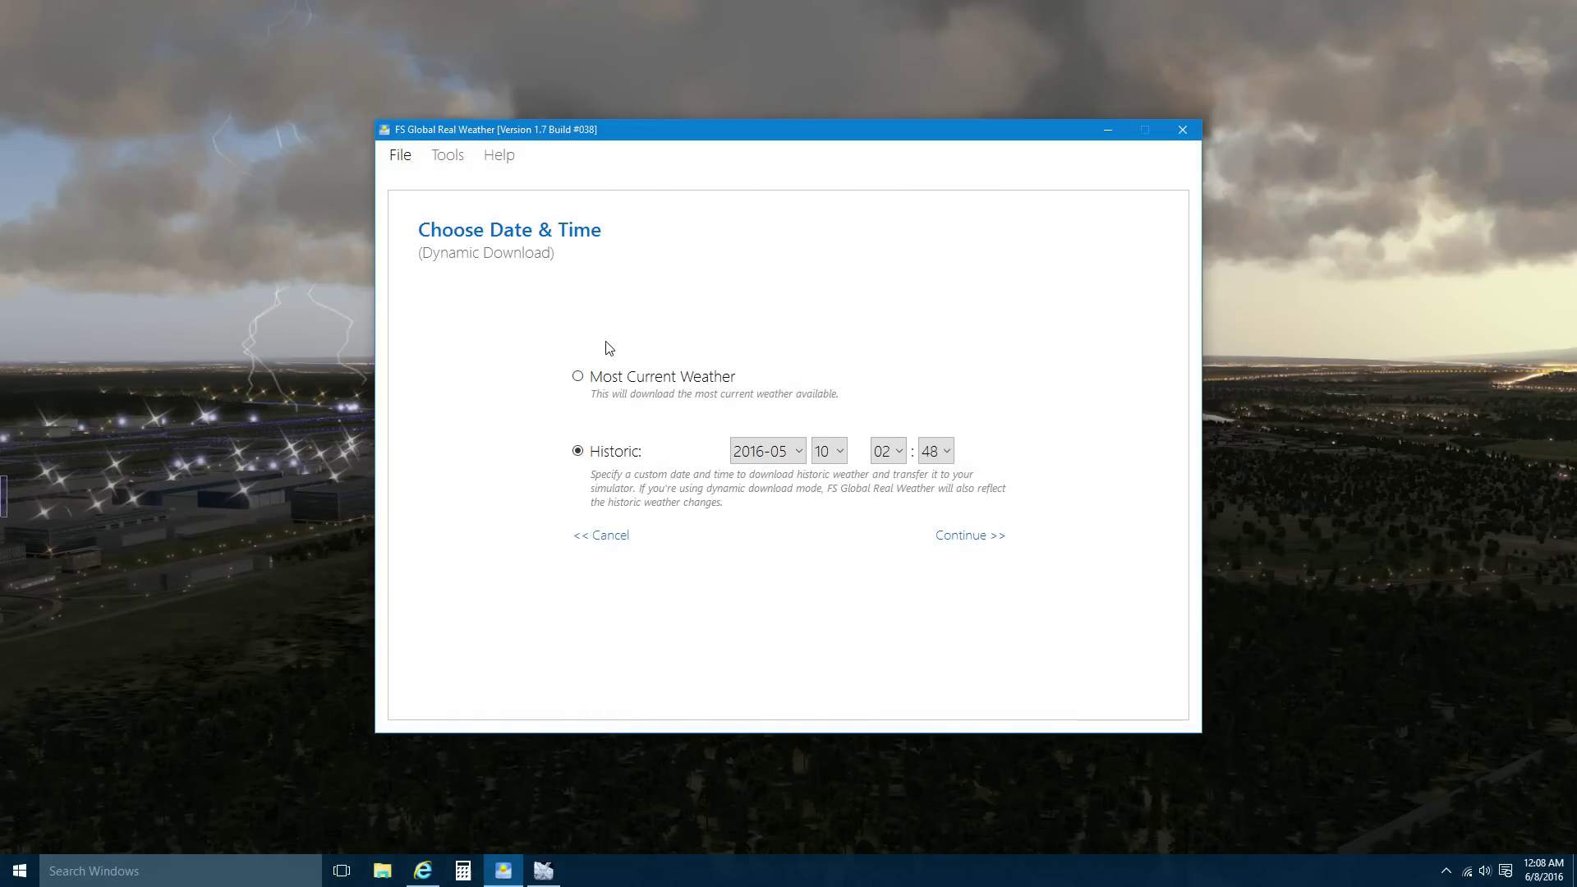
pyautogui.click(580, 380)
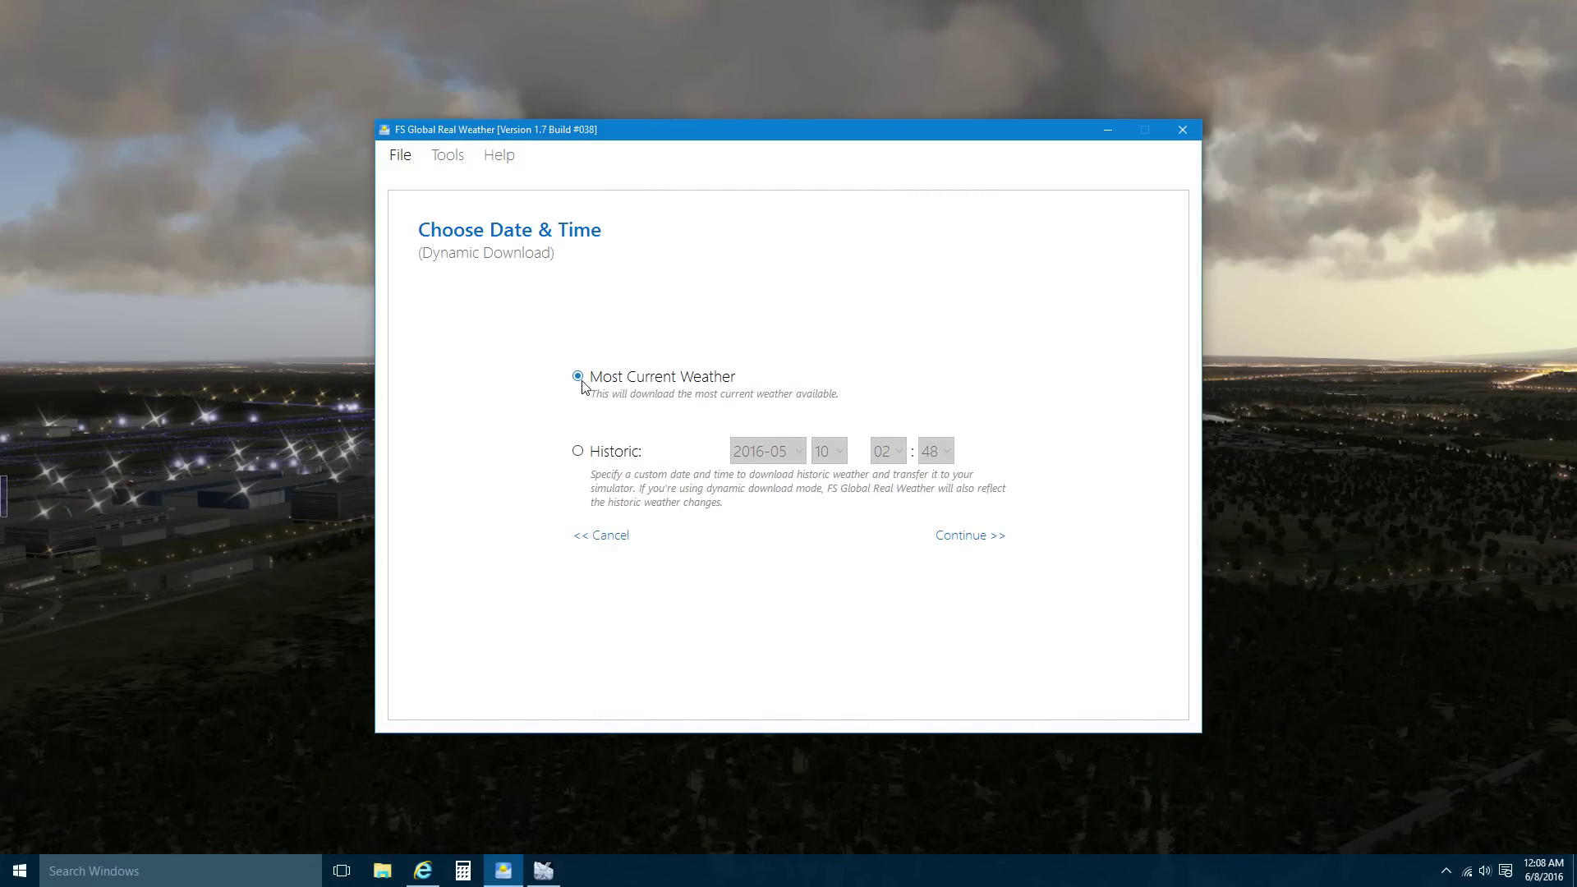
# - Download the current weather and start transferring it to X-Plane as the target simulator
pyautogui.click(963, 537)
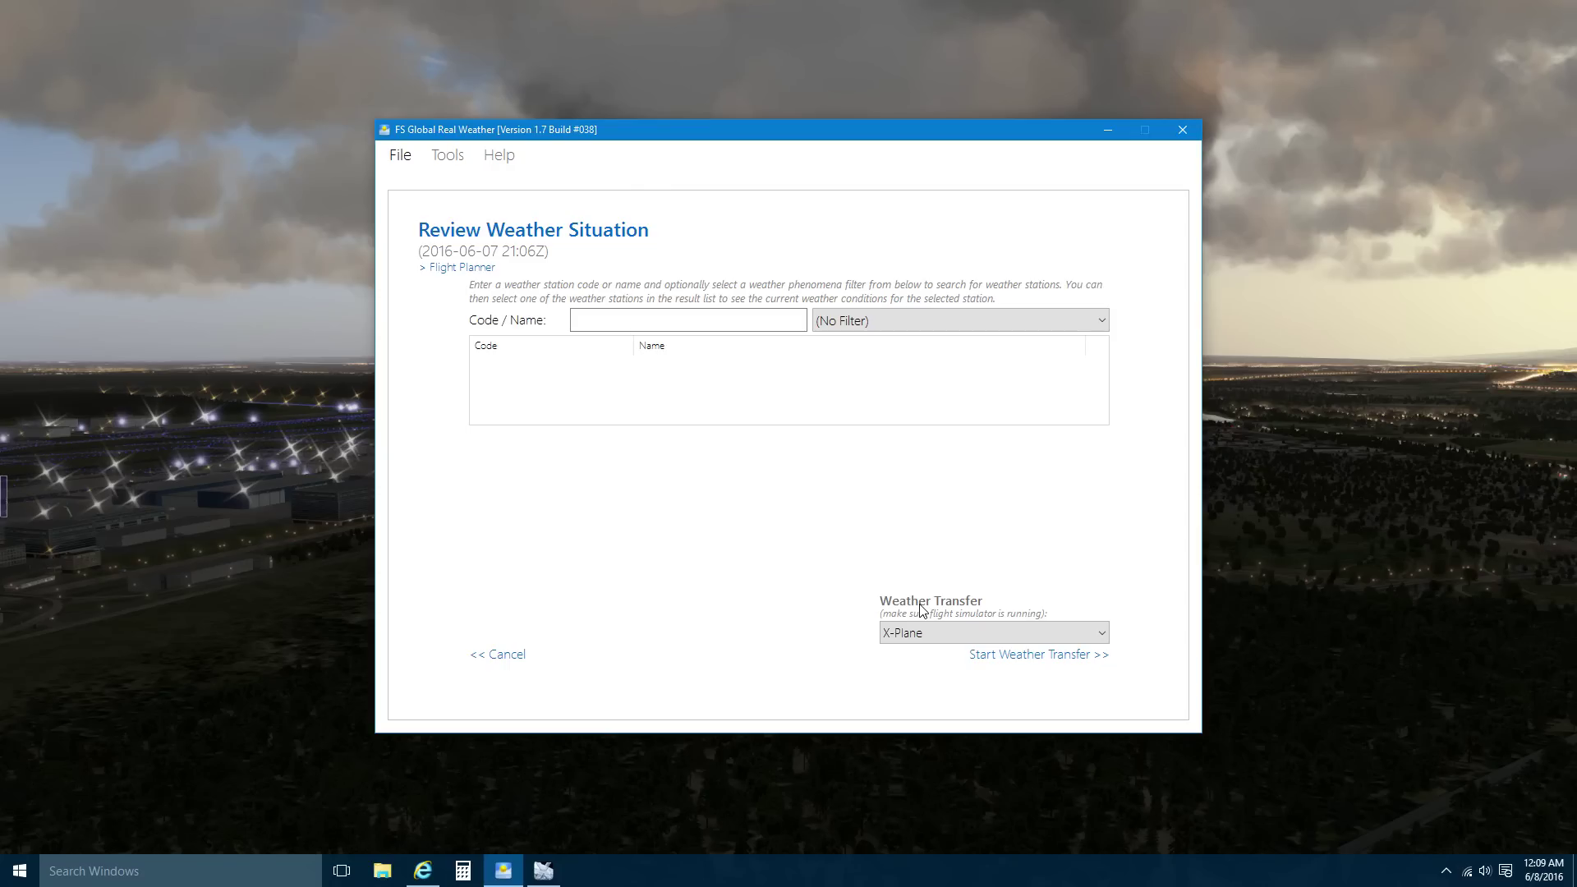
pyautogui.click(905, 637)
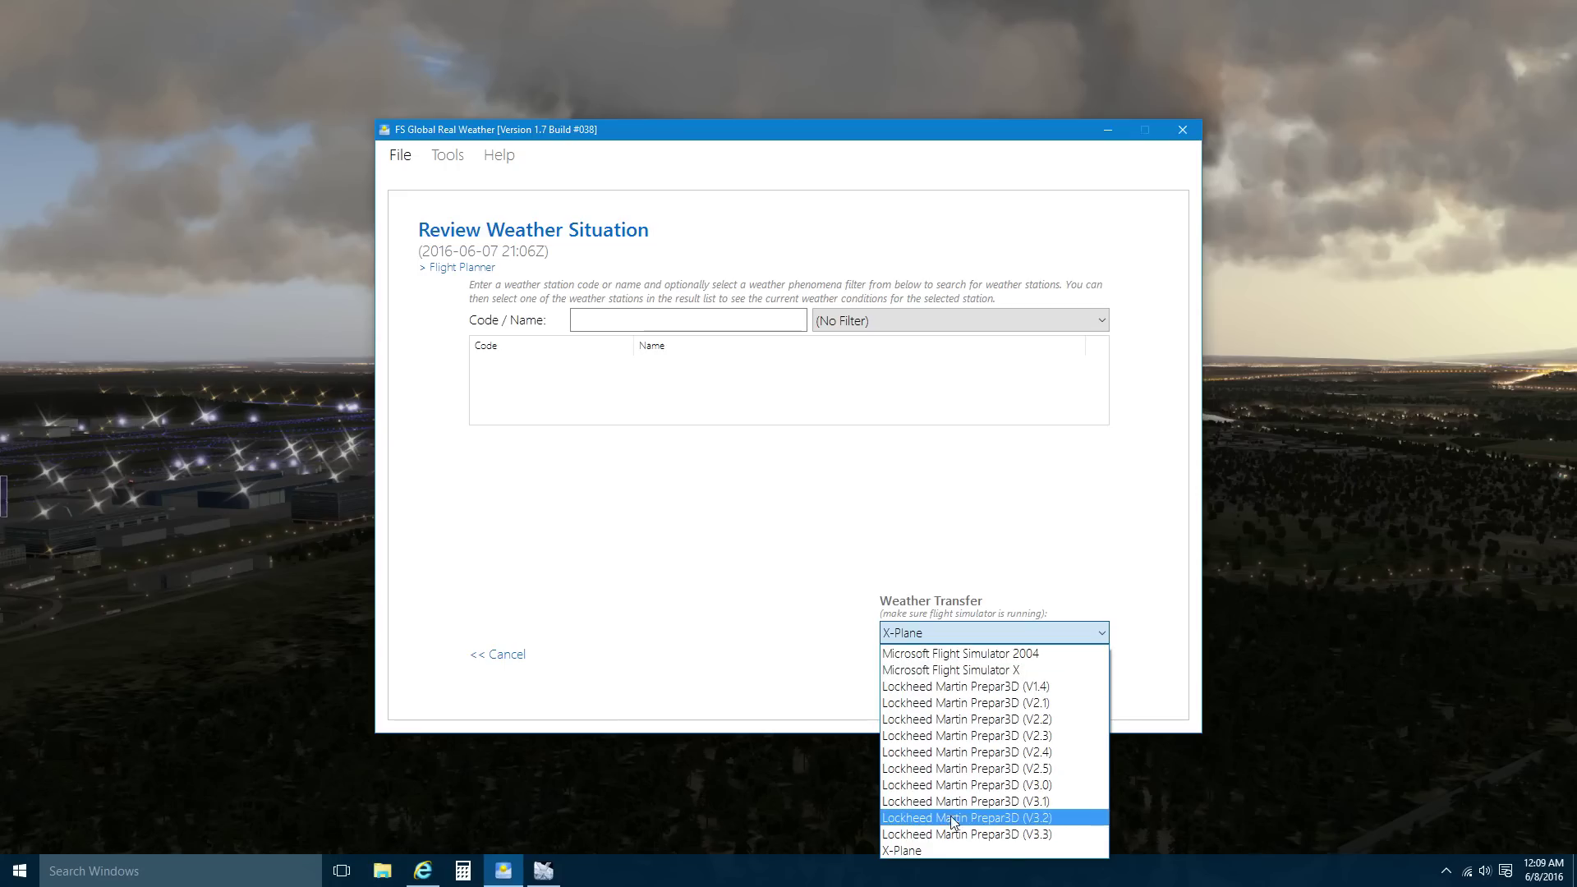
pyautogui.click(949, 852)
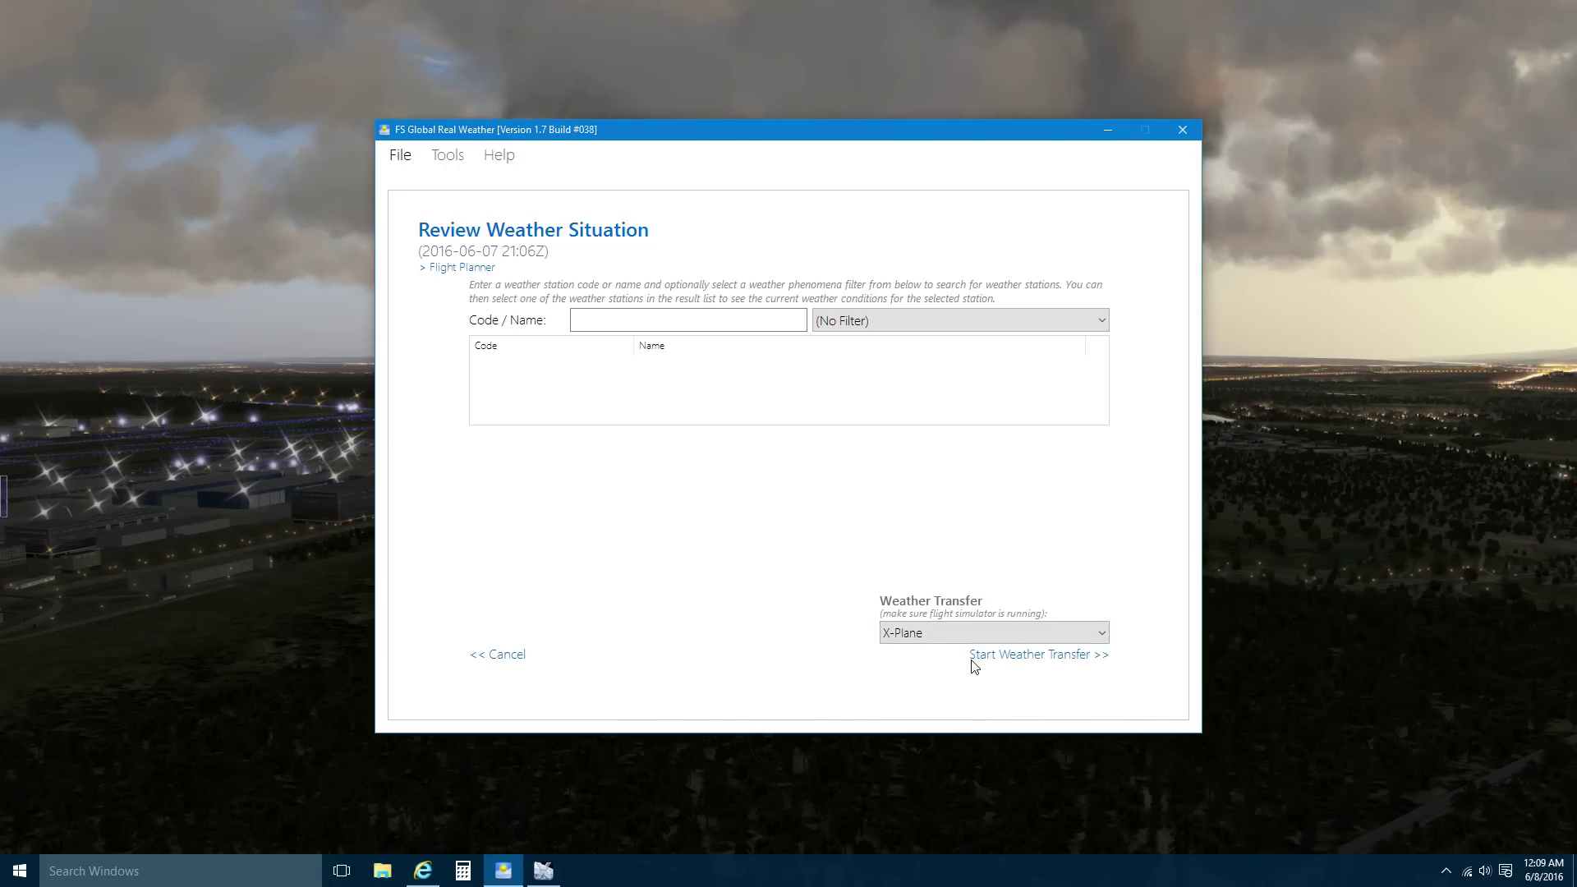
pyautogui.click(999, 663)
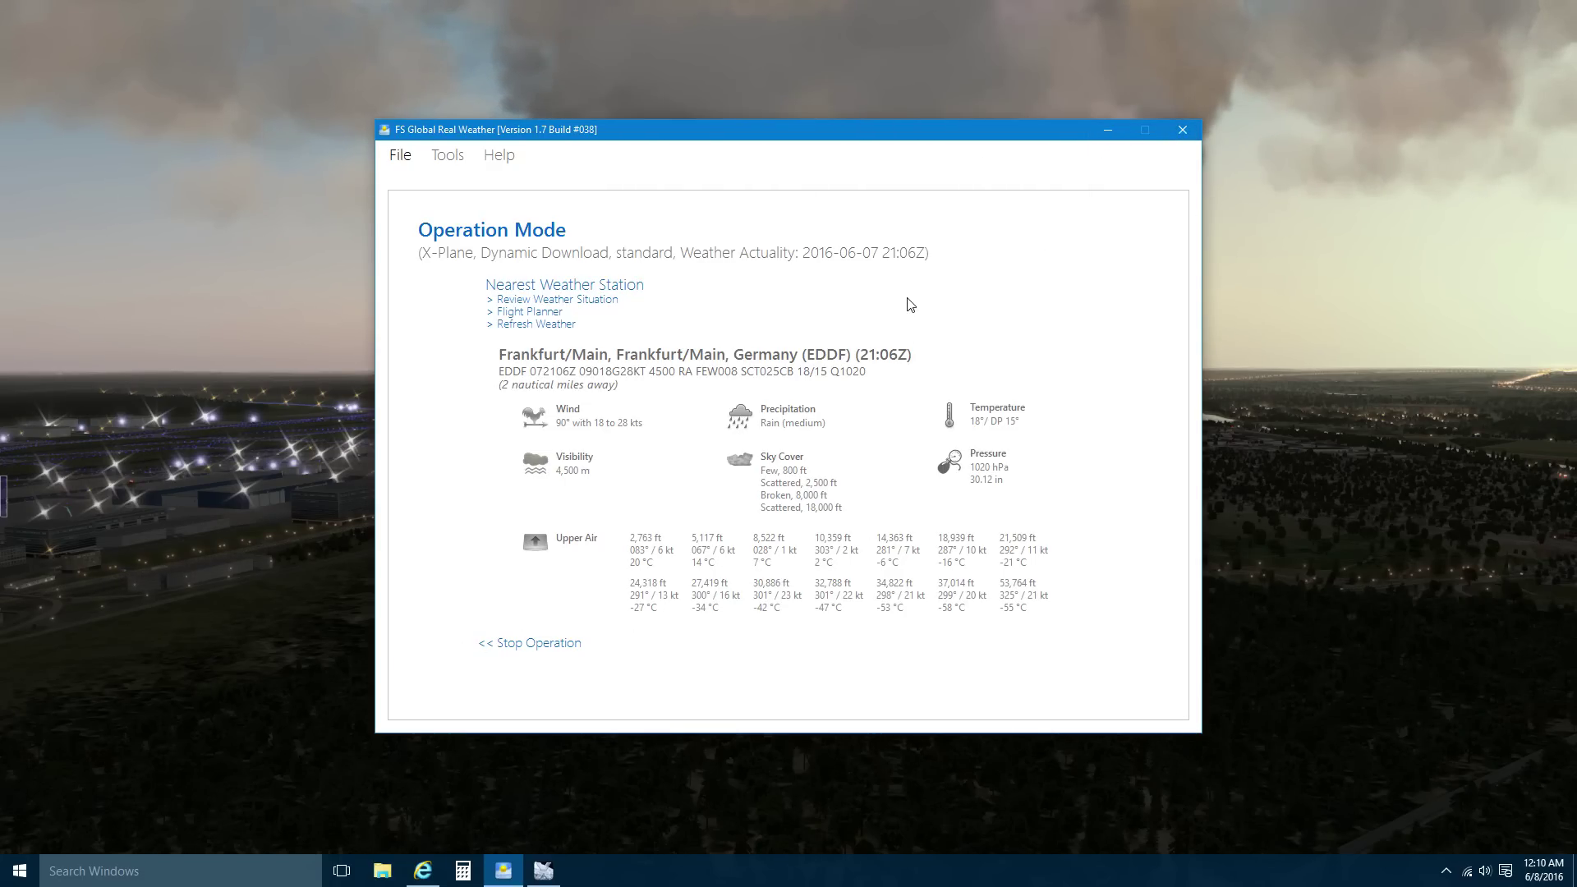
# - Refresh the real-world weather in X-Plane's Environment > Weather window, then close it
pyautogui.click(1310, 277)
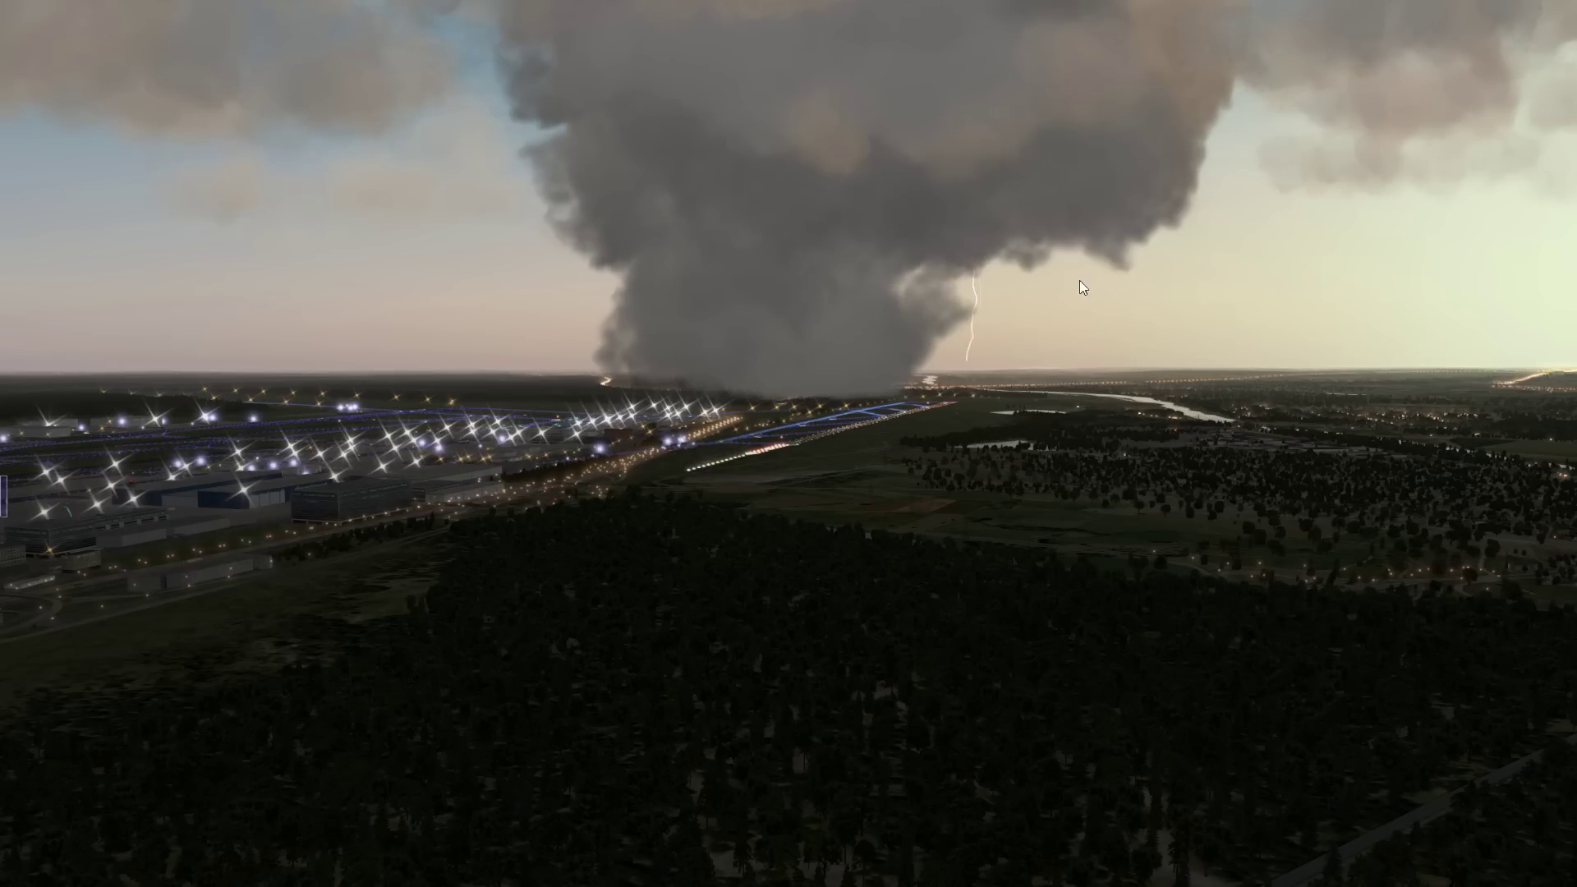
pyautogui.click(302, 6)
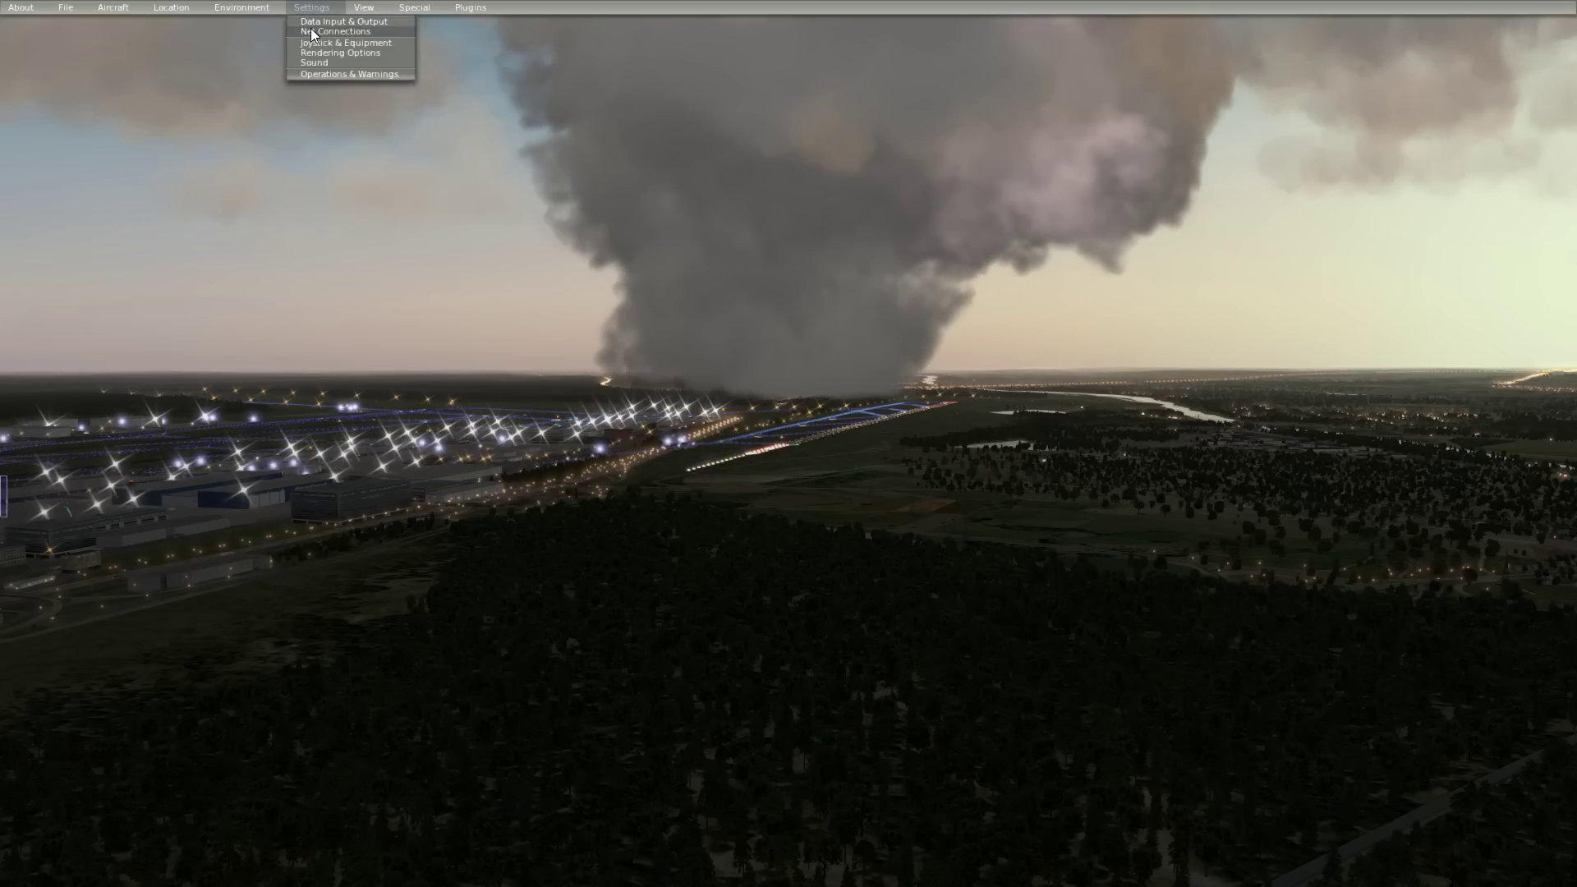
pyautogui.click(322, 7)
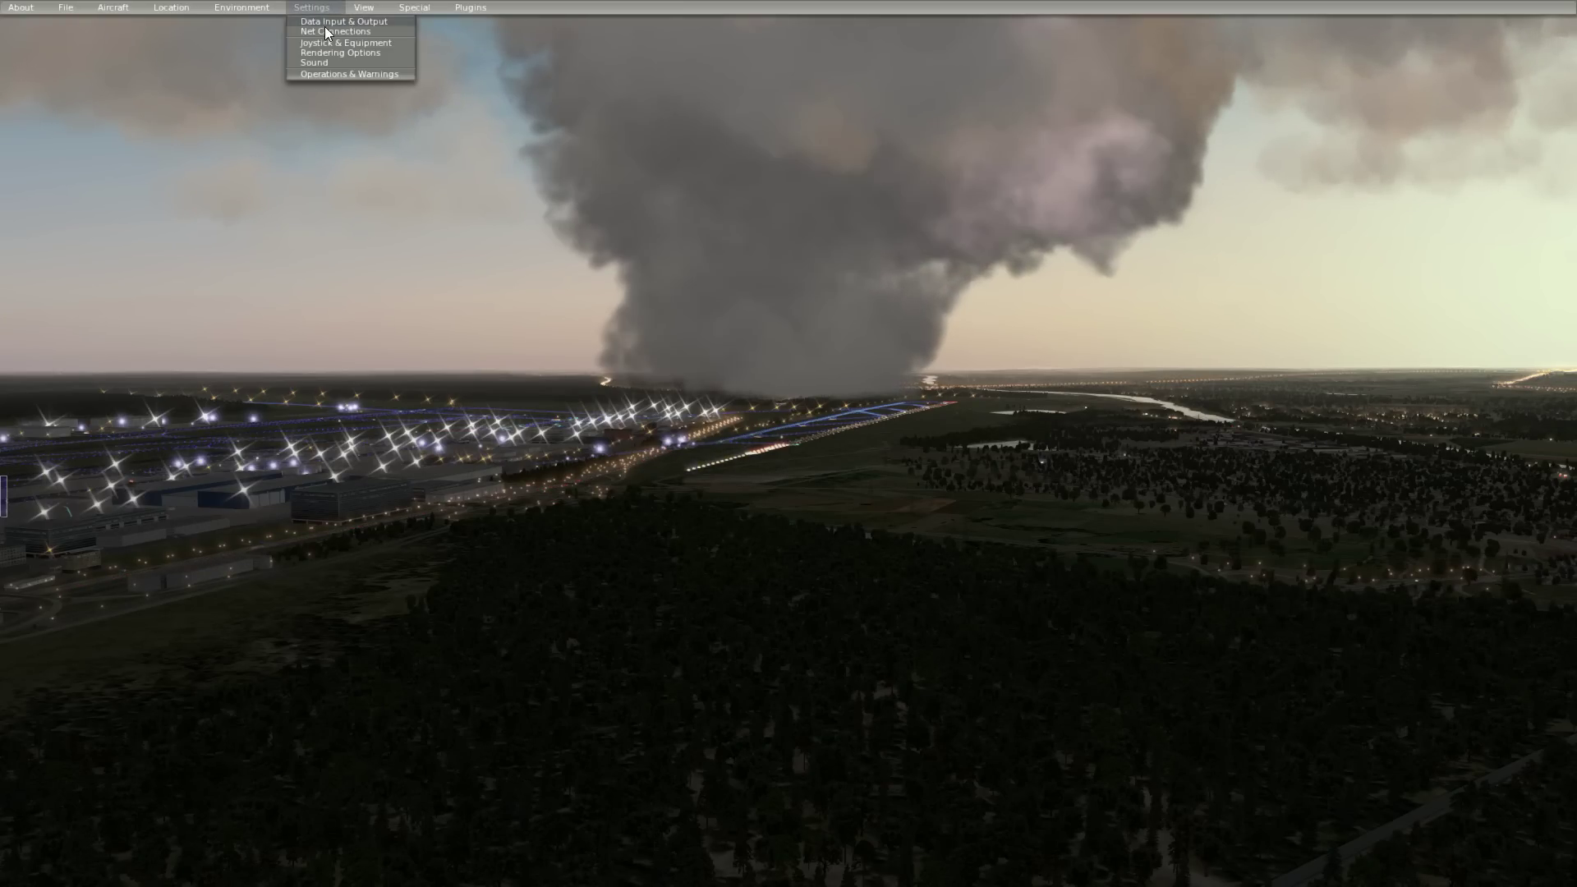
pyautogui.click(234, 7)
pyautogui.click(238, 23)
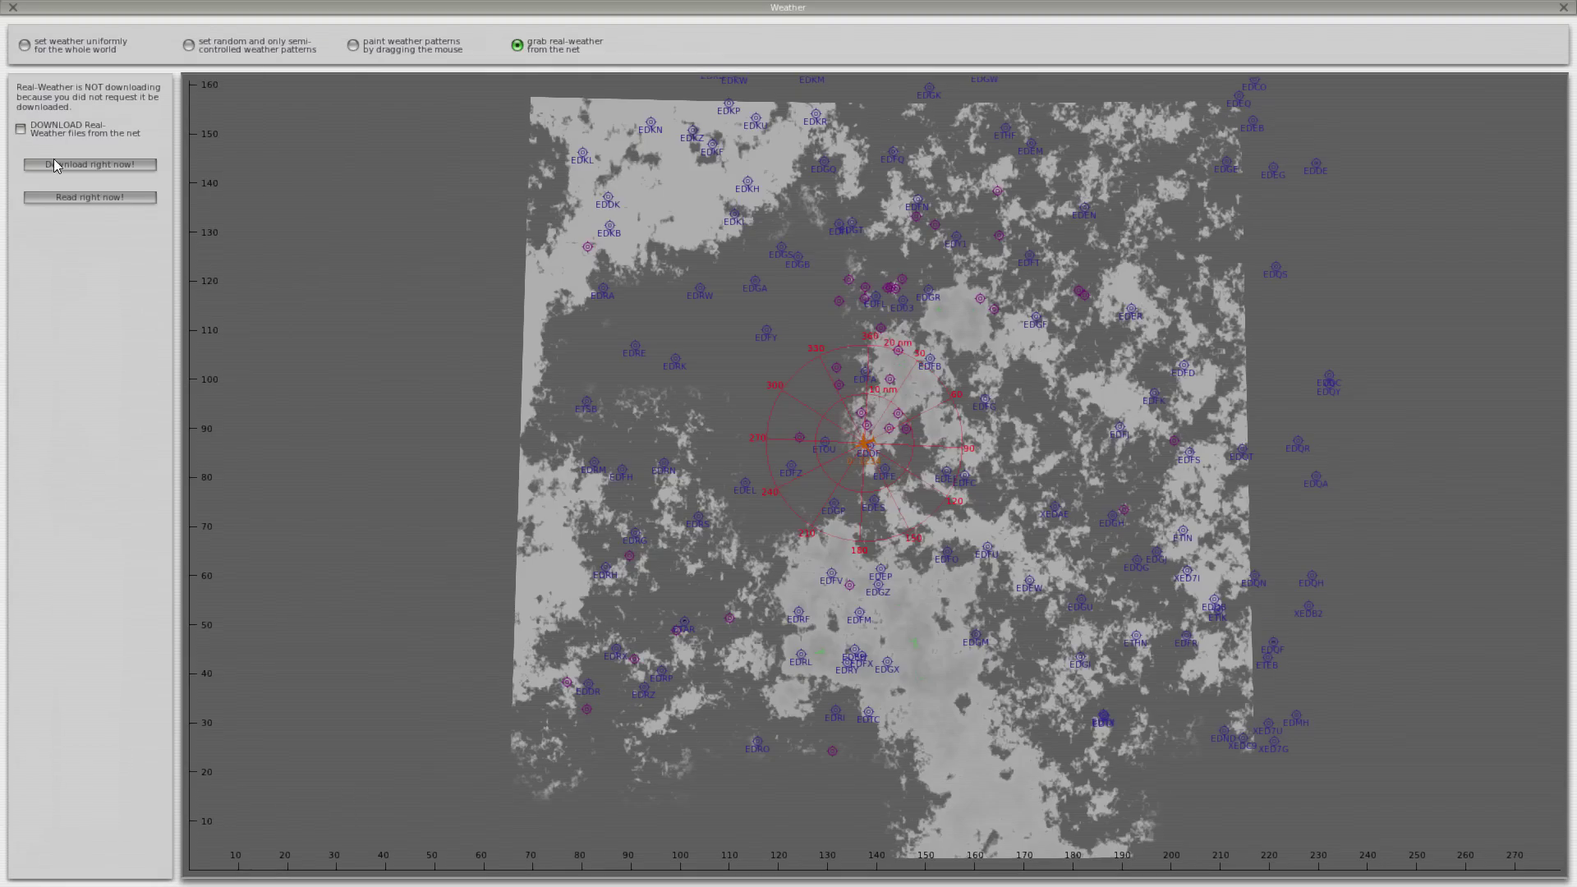
pyautogui.click(126, 197)
pyautogui.click(1560, 10)
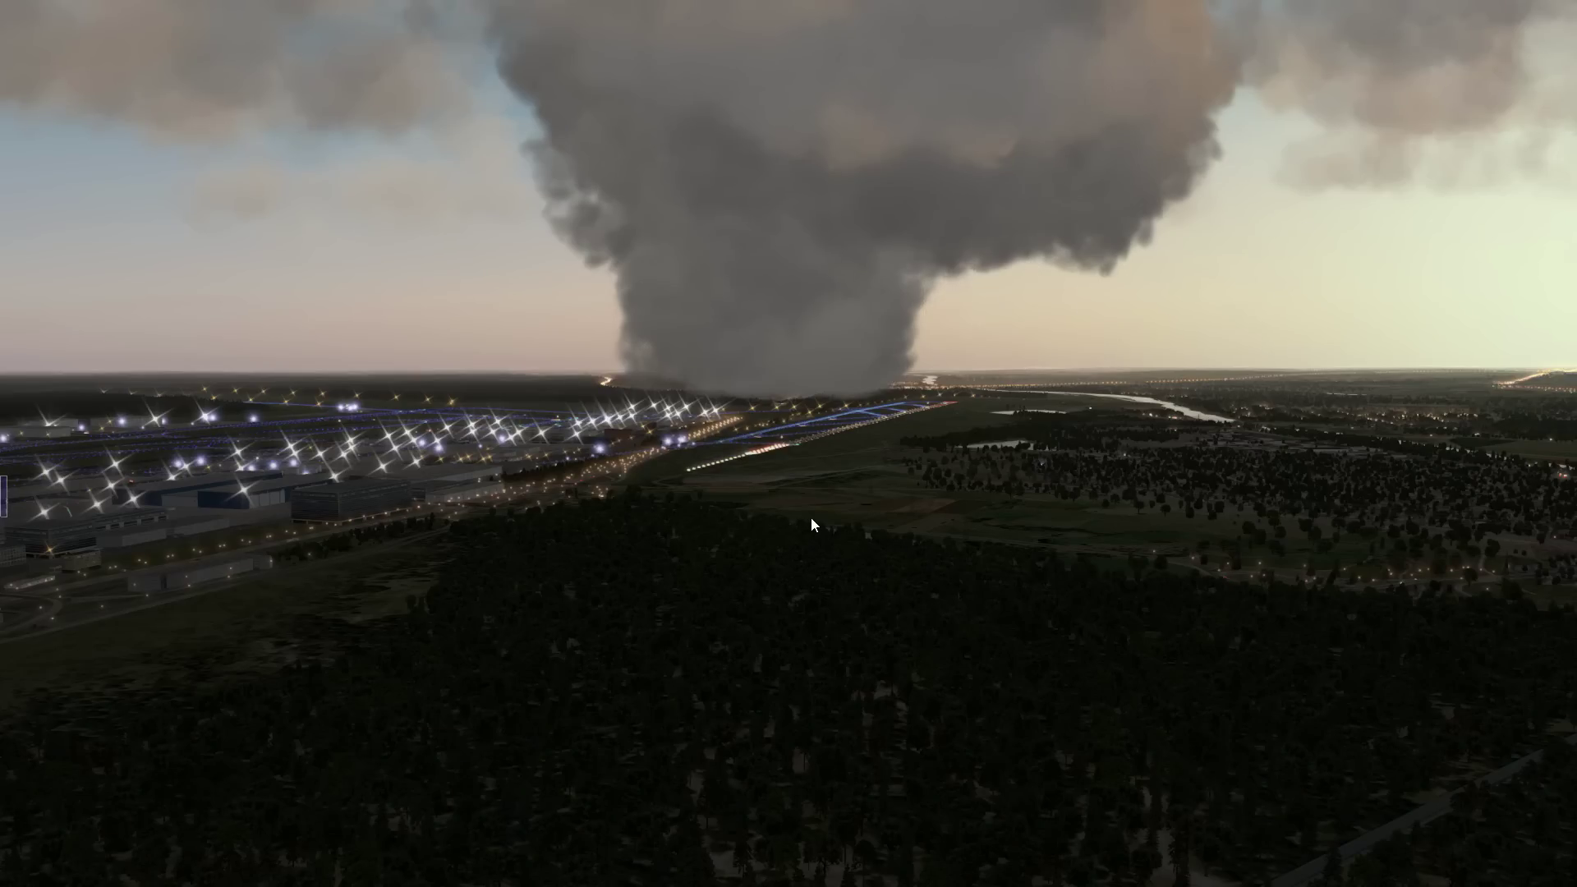
# - Move the view over the airport and close Rendering Options with cloud detail at 10%
pyautogui.moveTo(511, 598); pyautogui.dragTo(820, 624)
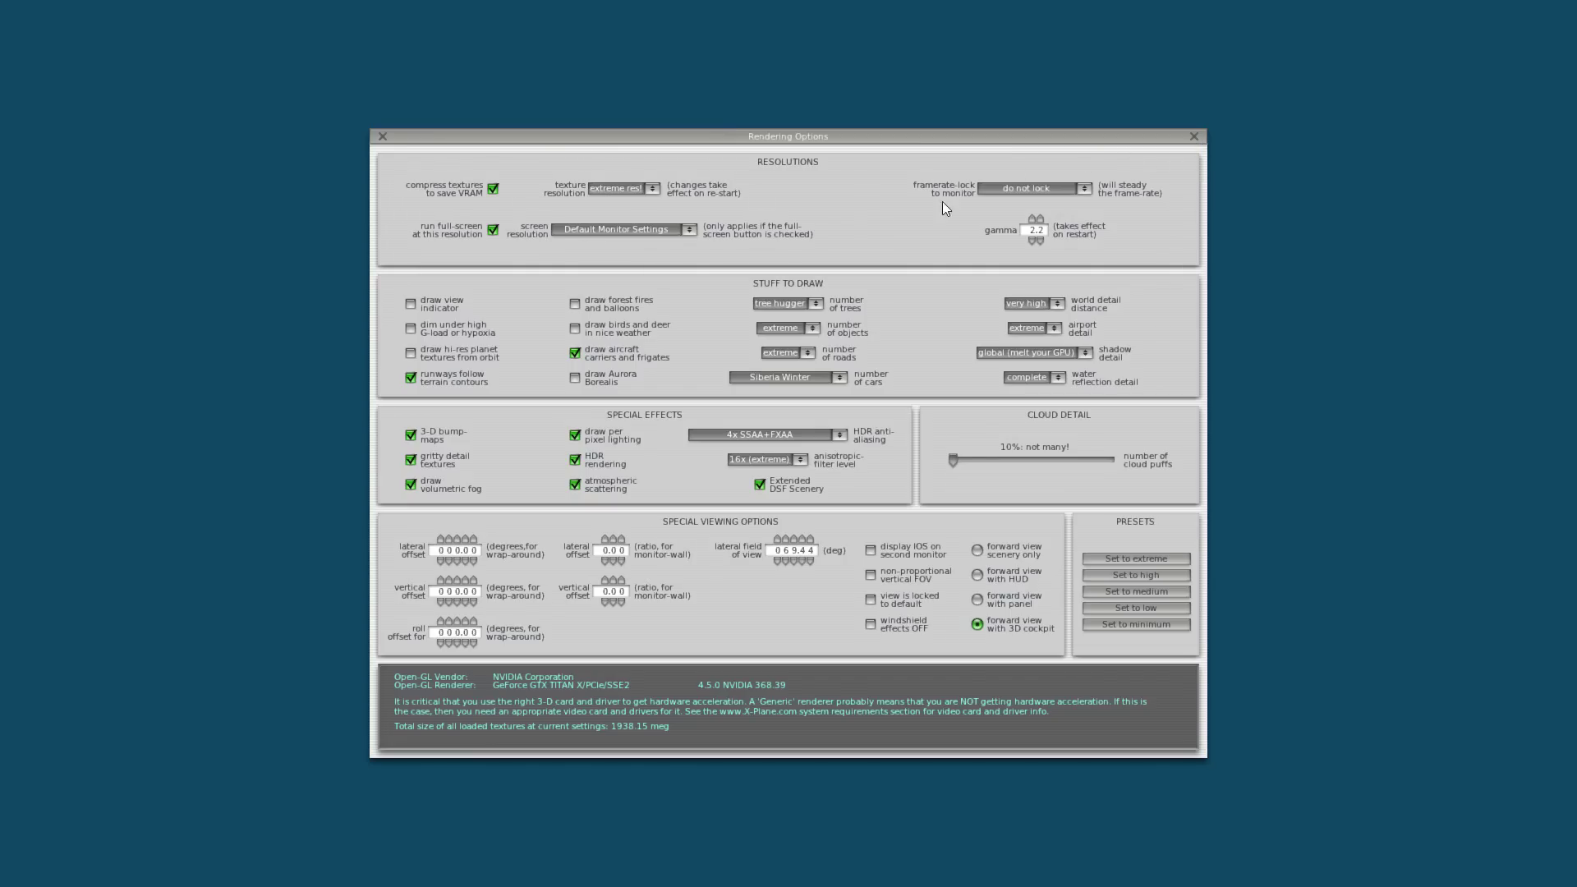
pyautogui.click(1194, 138)
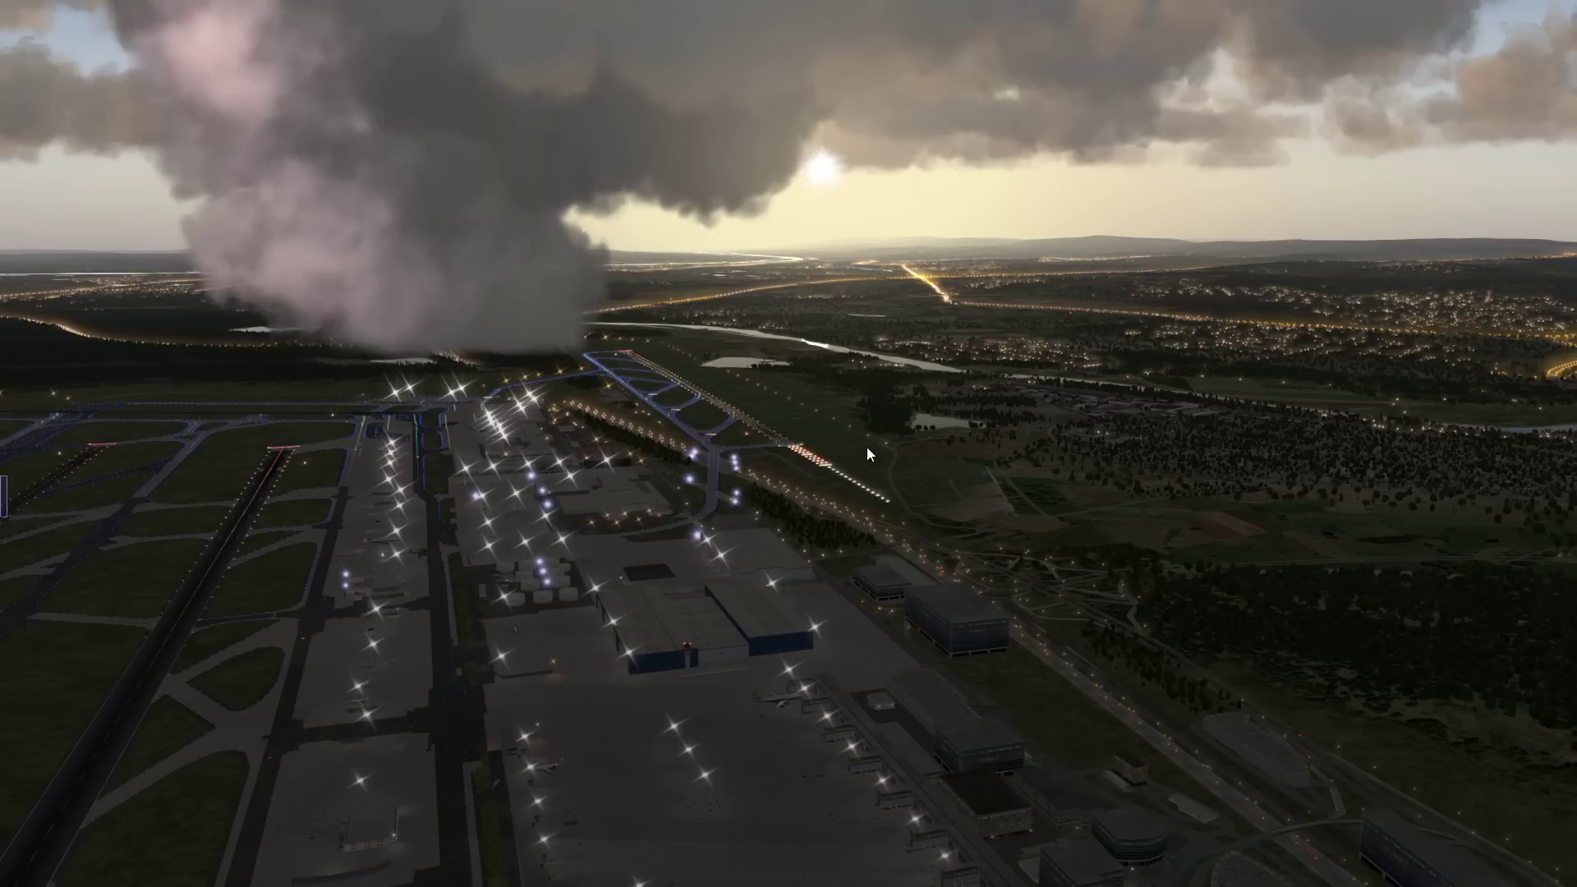
# - Review SkyMAXX Pro's rendering configuration (5994 sq. km cloud area, crisp puffs) and close it
pyautogui.click(477, 8)
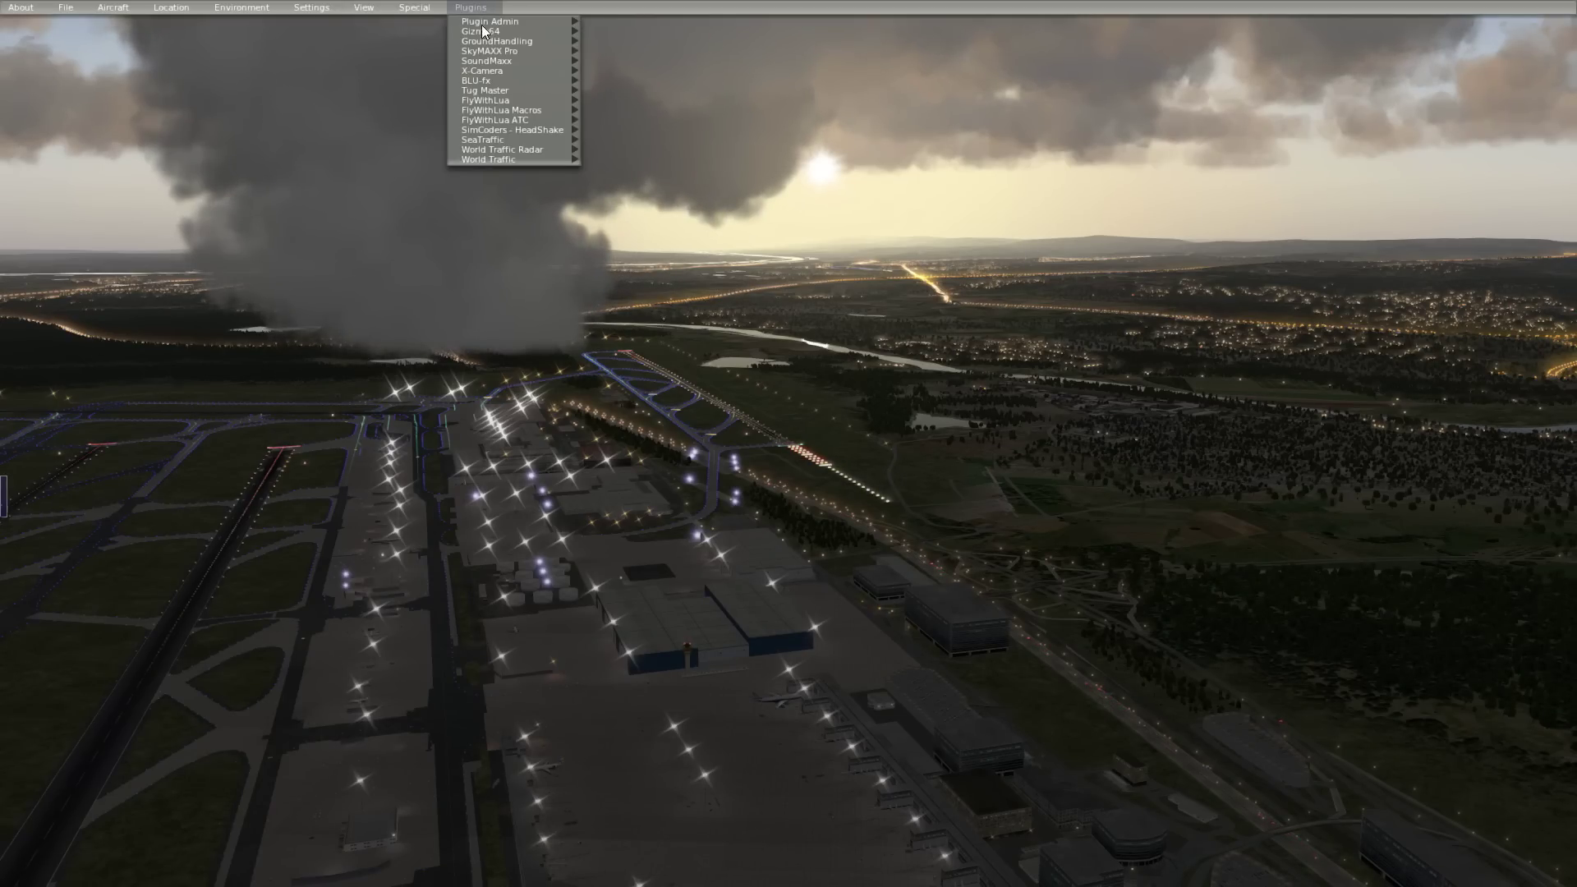
pyautogui.click(491, 52)
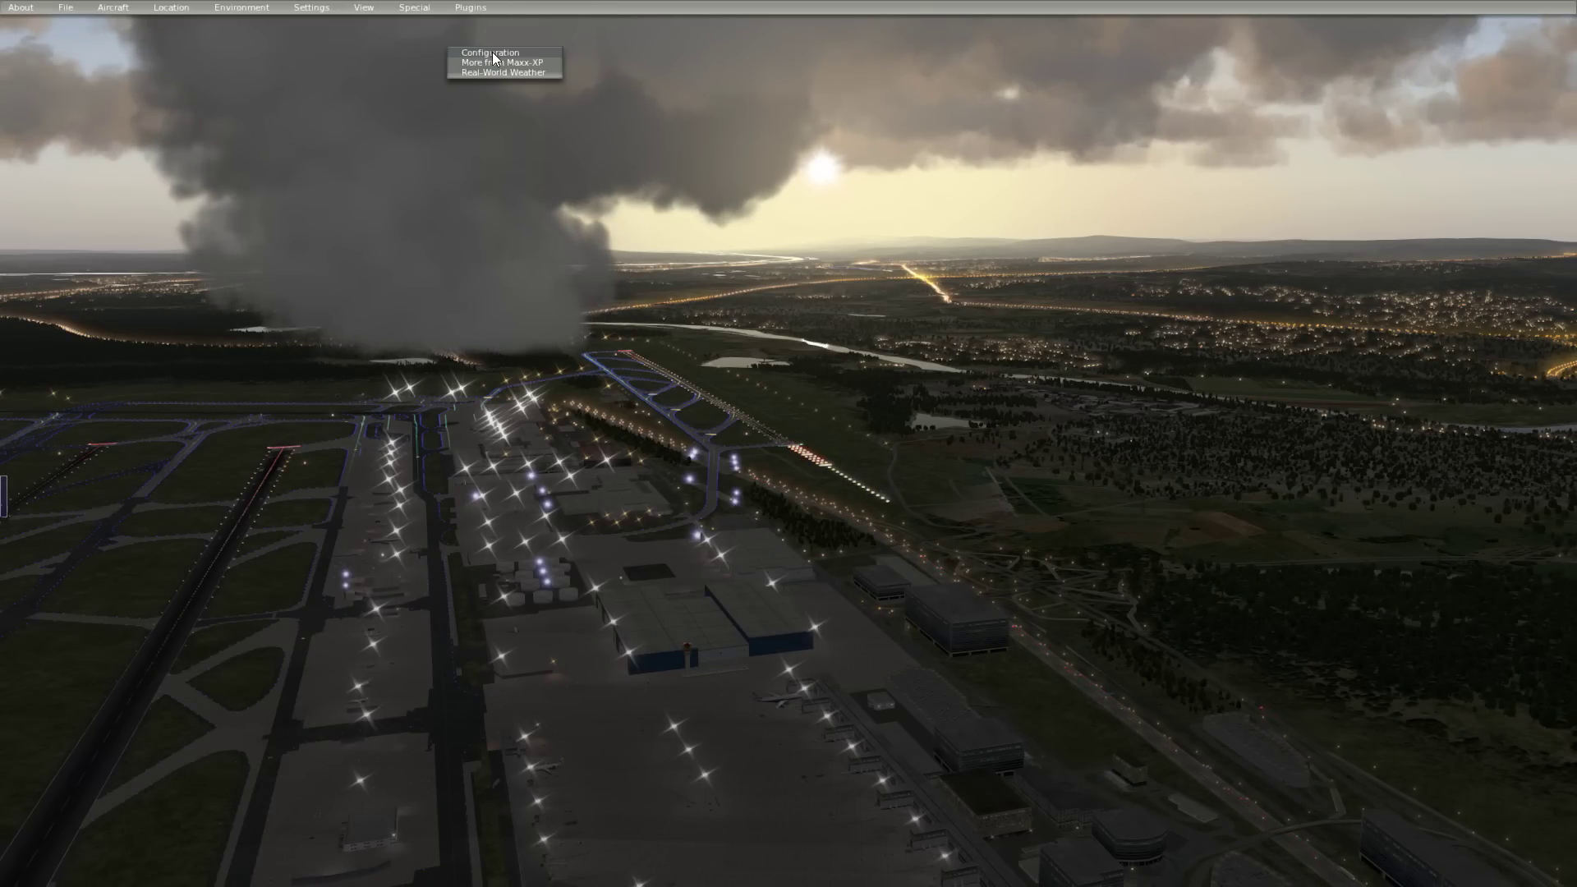
pyautogui.click(491, 52)
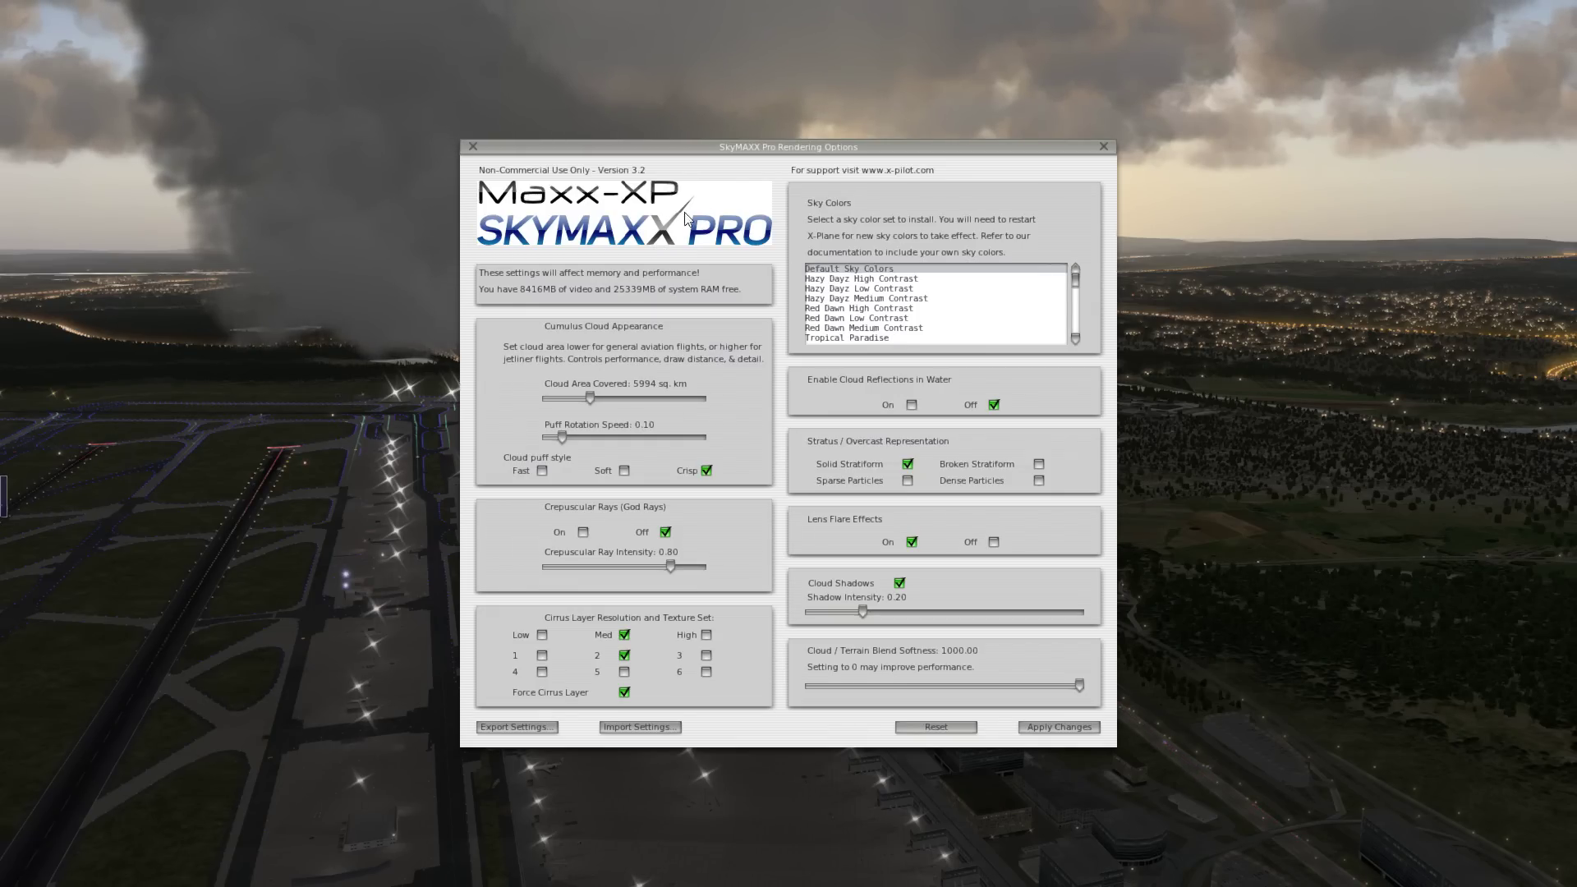
pyautogui.click(1105, 145)
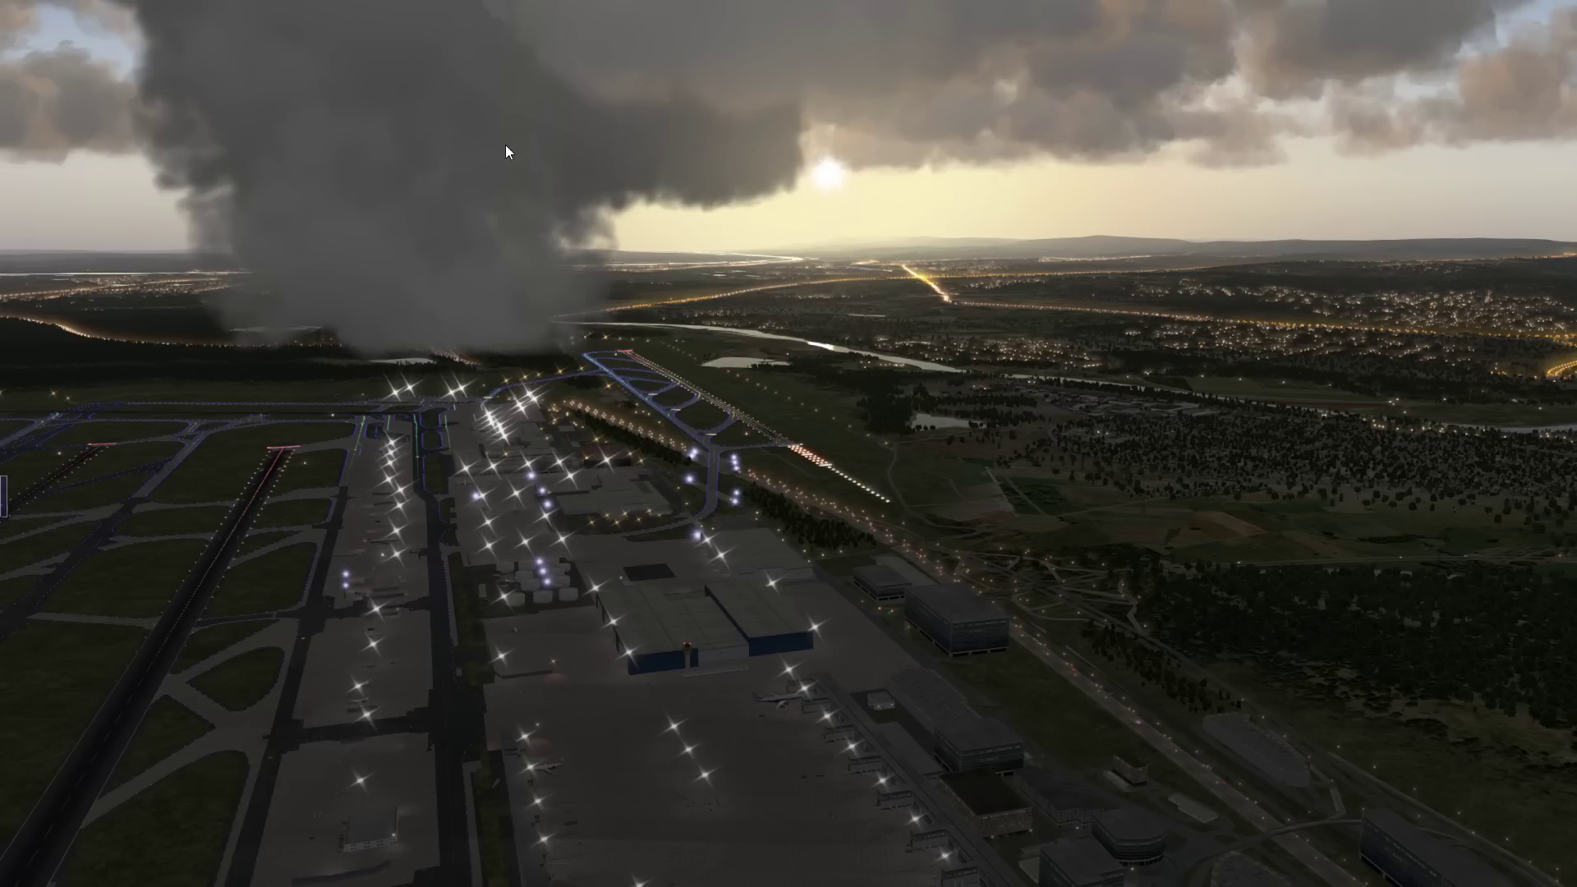
pyautogui.click(472, 7)
# - Open SkyMAXX Pro's Real Weather Connector, set to Automatic METAR, and reposition its panel
pyautogui.click(490, 50)
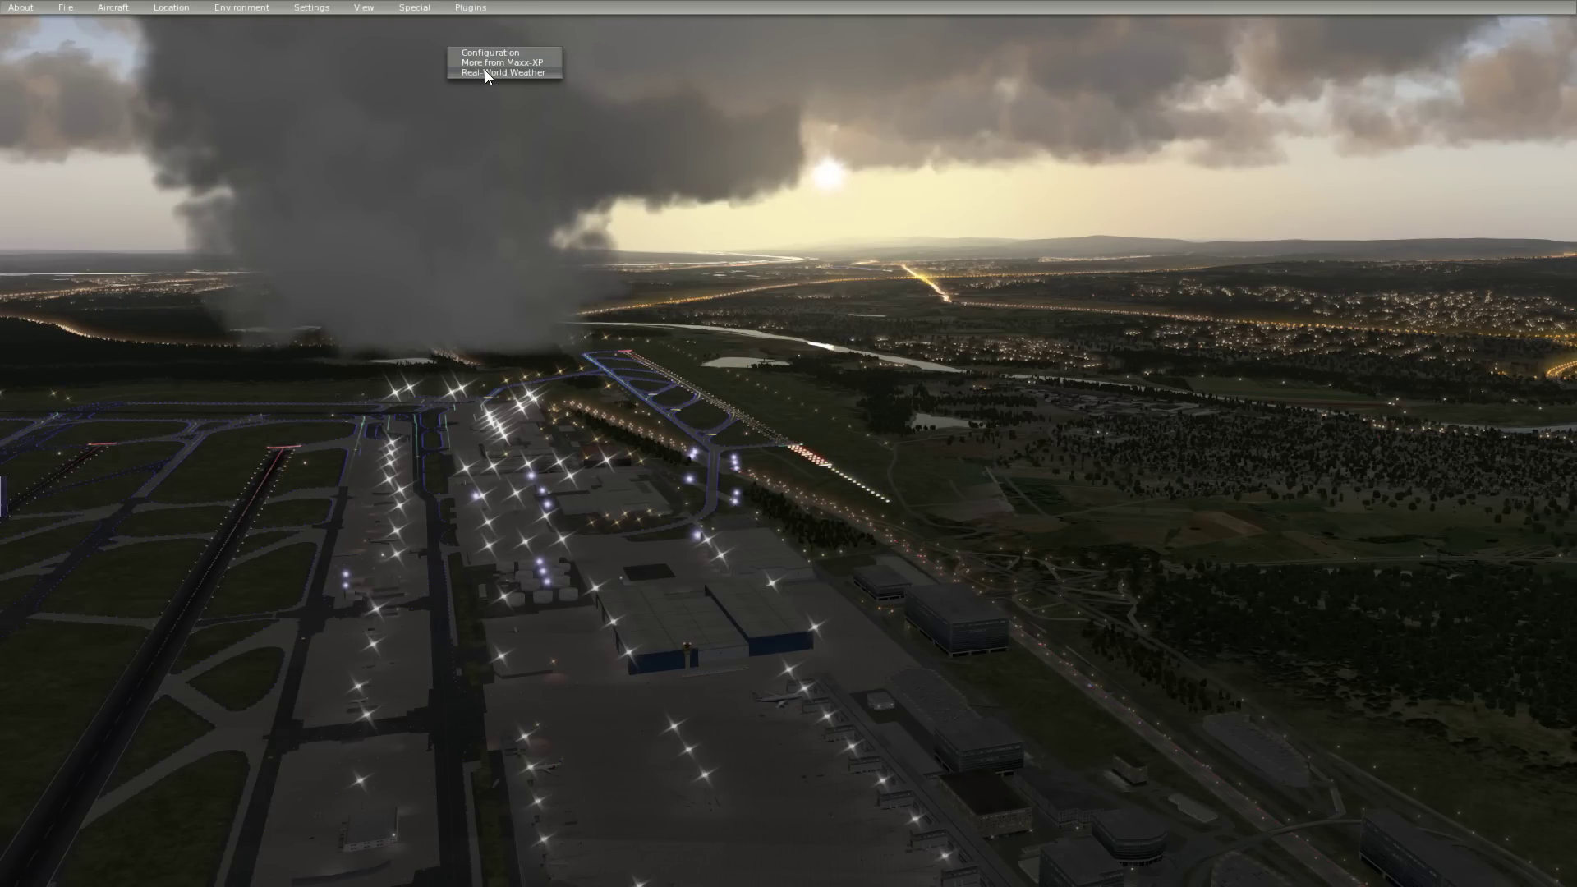
pyautogui.click(484, 72)
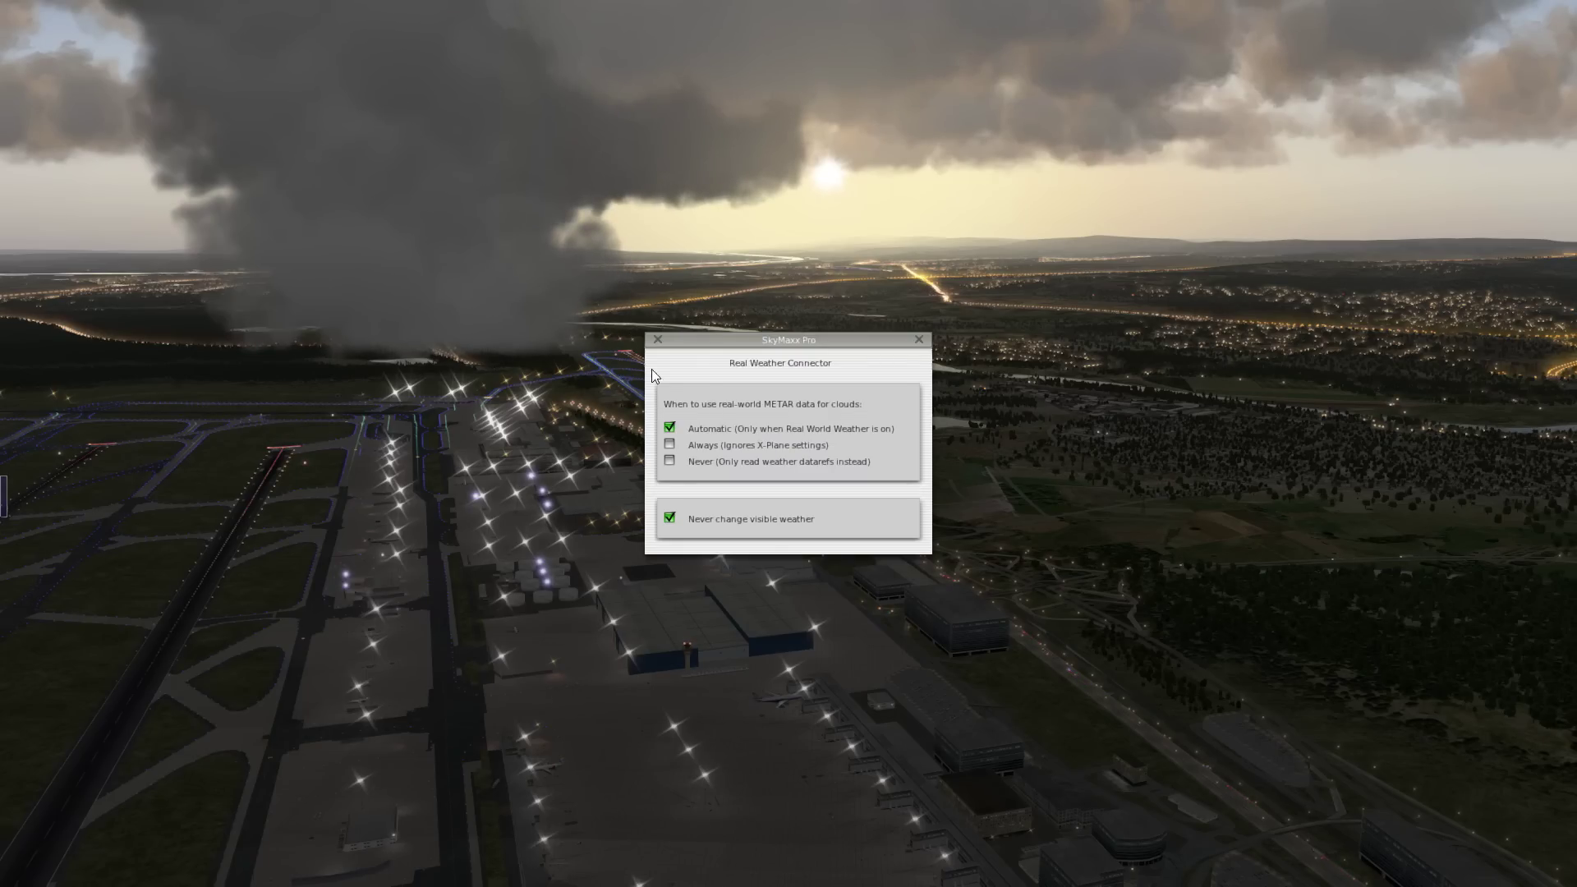
pyautogui.moveTo(761, 341); pyautogui.dragTo(820, 317)
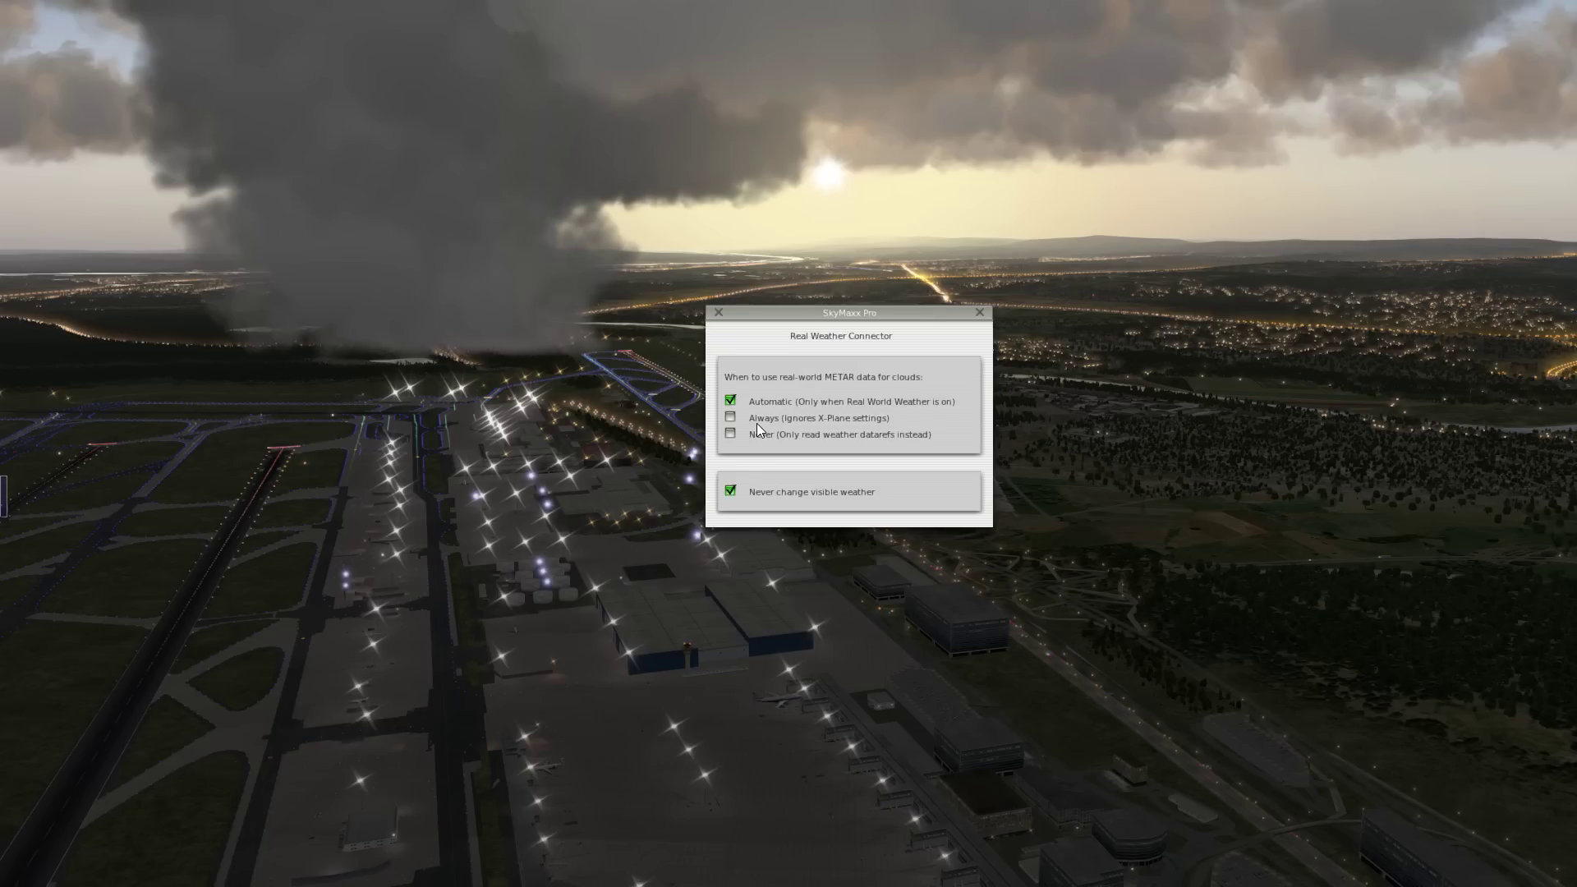